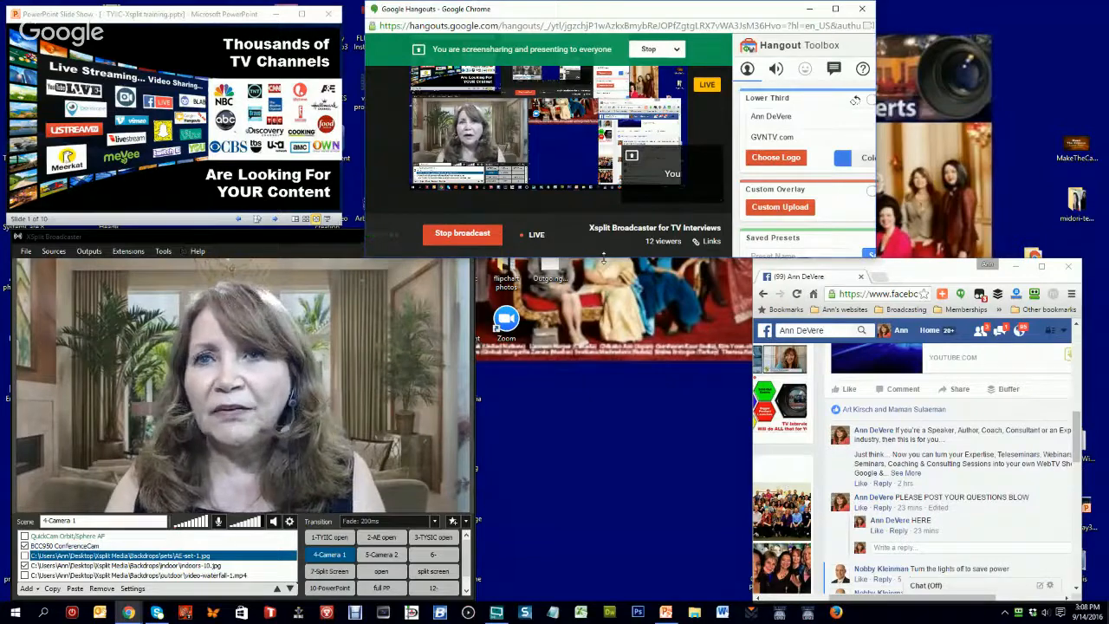
# Make the Google Hangouts window taller, and toggle presenting the shared screen to everyone off and back on
pyautogui.moveTo(604, 259); pyautogui.dragTo(619, 316)
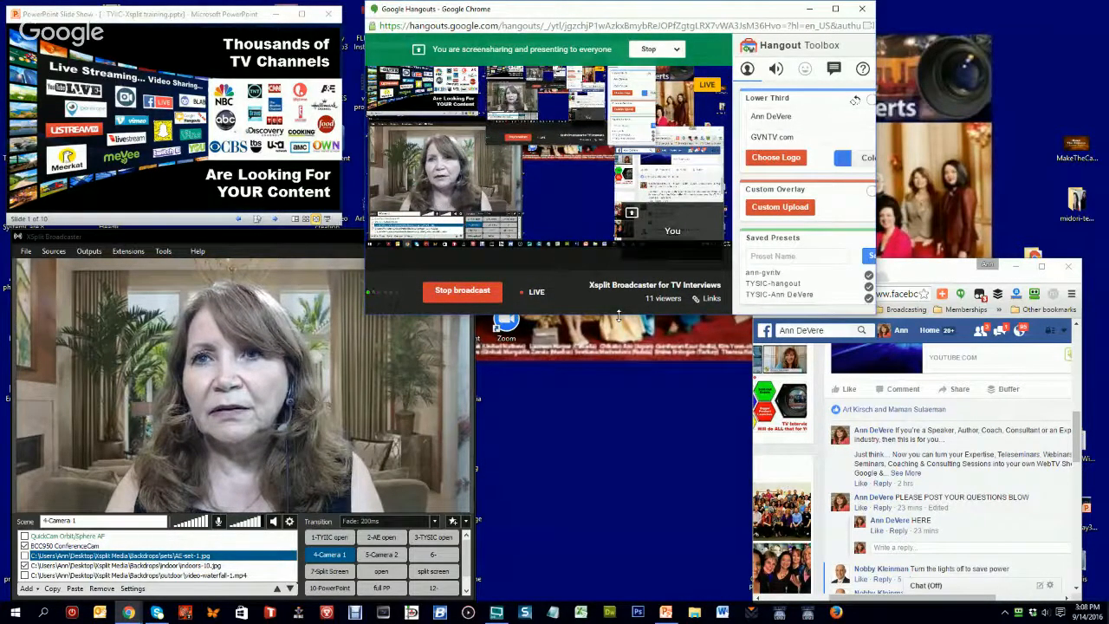
pyautogui.moveTo(619, 315); pyautogui.dragTo(625, 338)
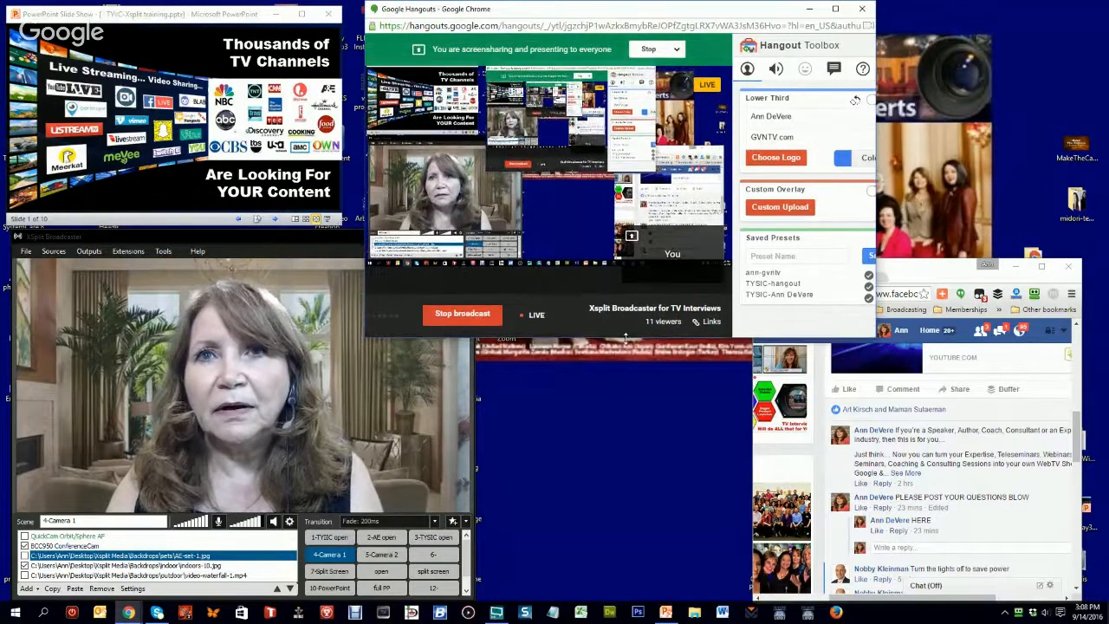
pyautogui.moveTo(424, 140)
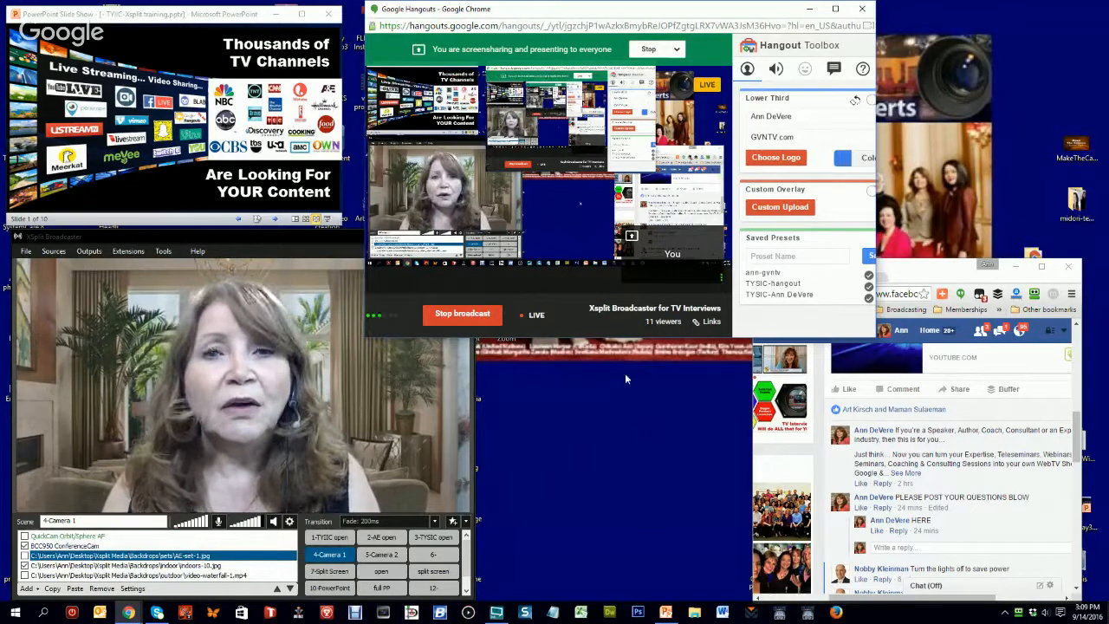
pyautogui.click(646, 50)
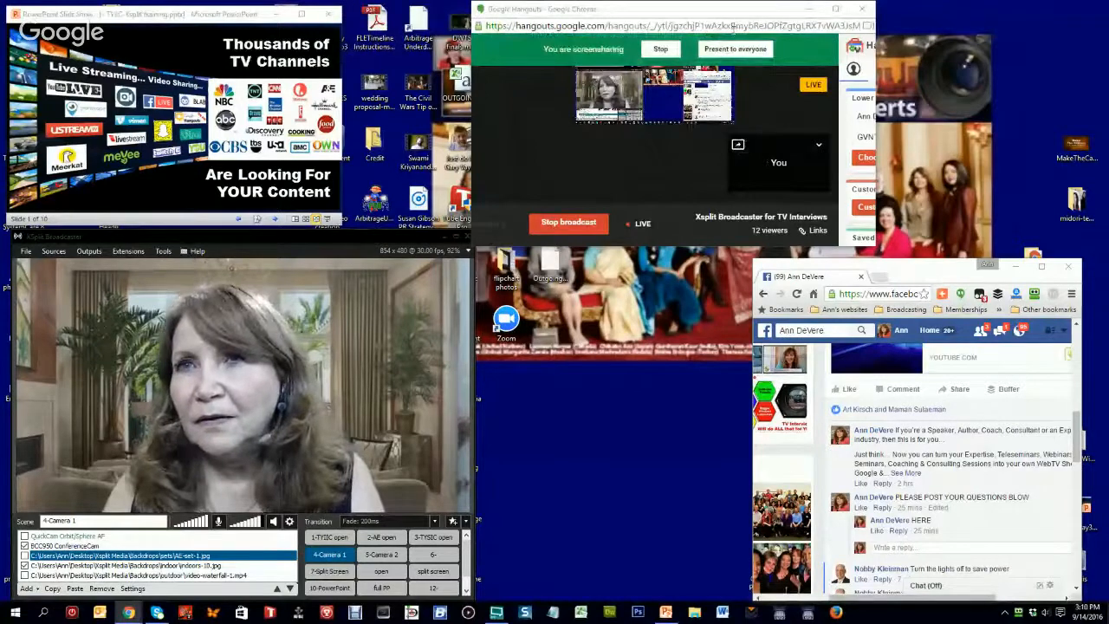
pyautogui.click(748, 66)
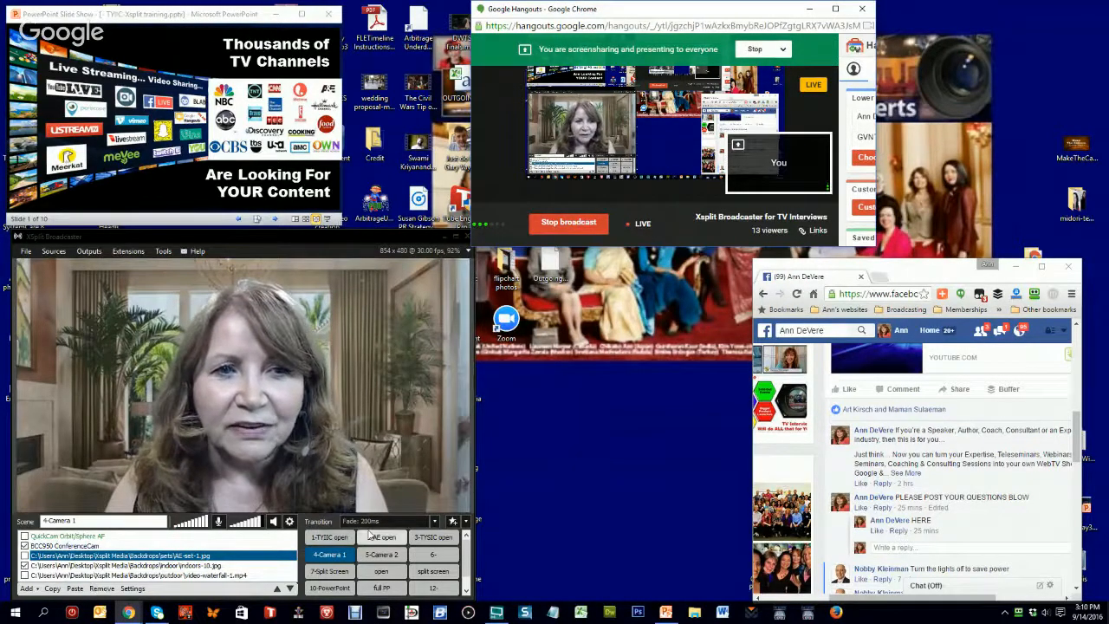
# Switch XSplit Broadcaster to scene 6 and hide its BCC950 ConferenceCam source
pyautogui.click(433, 555)
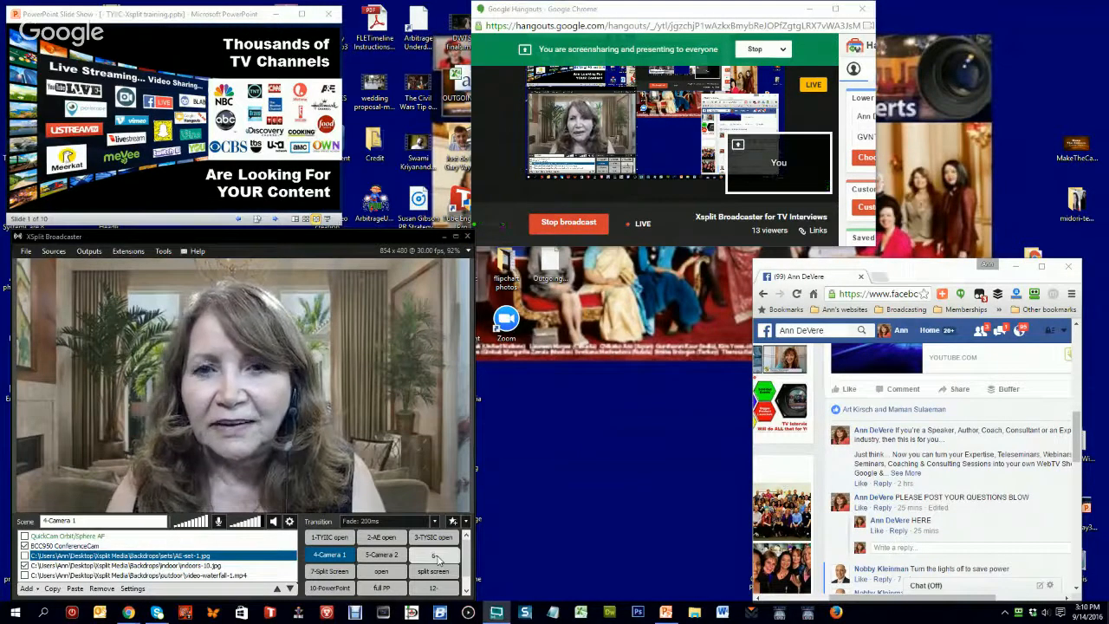
pyautogui.click(437, 560)
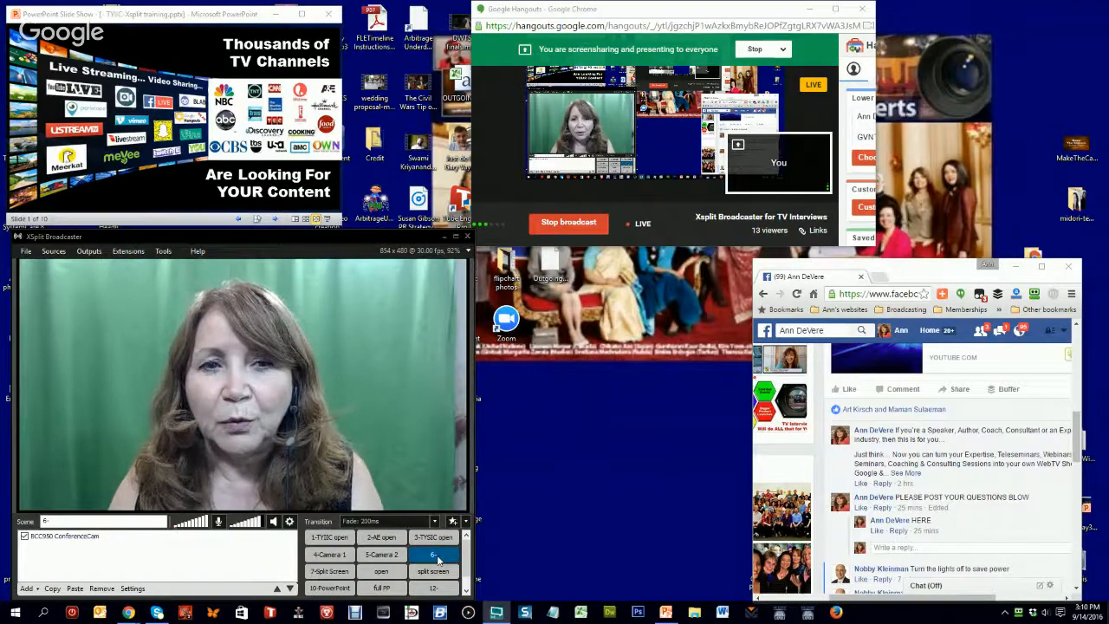
pyautogui.click(25, 537)
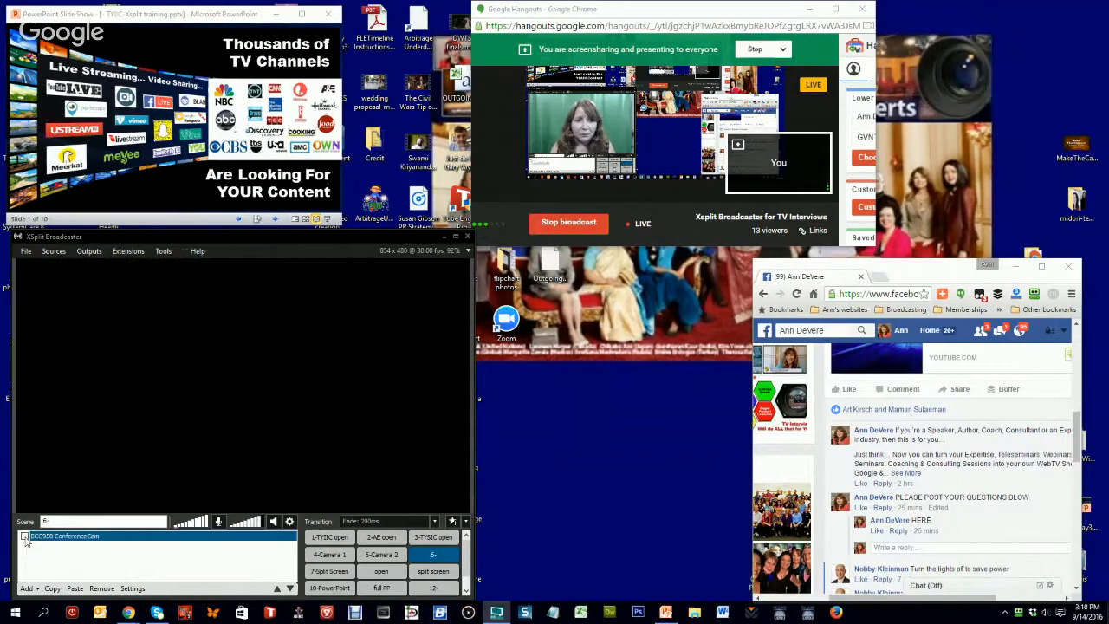
# Add a 799 x 612 screen capture of the XSplit window region to scene 6 and enlarge it to fill most of the preview
pyautogui.click(38, 590)
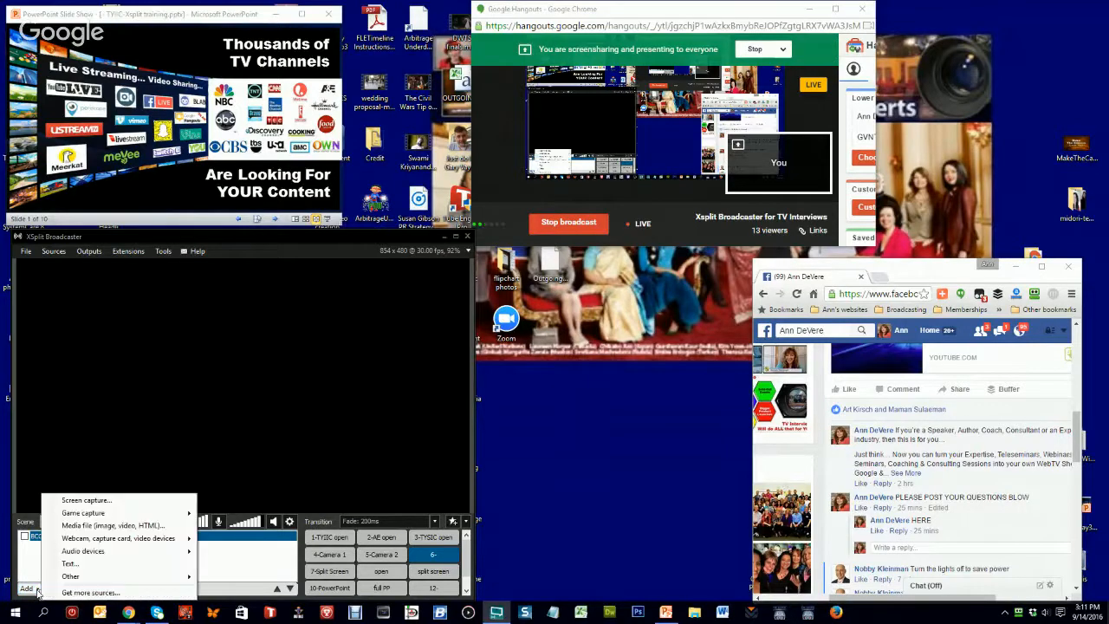
pyautogui.moveTo(104, 541)
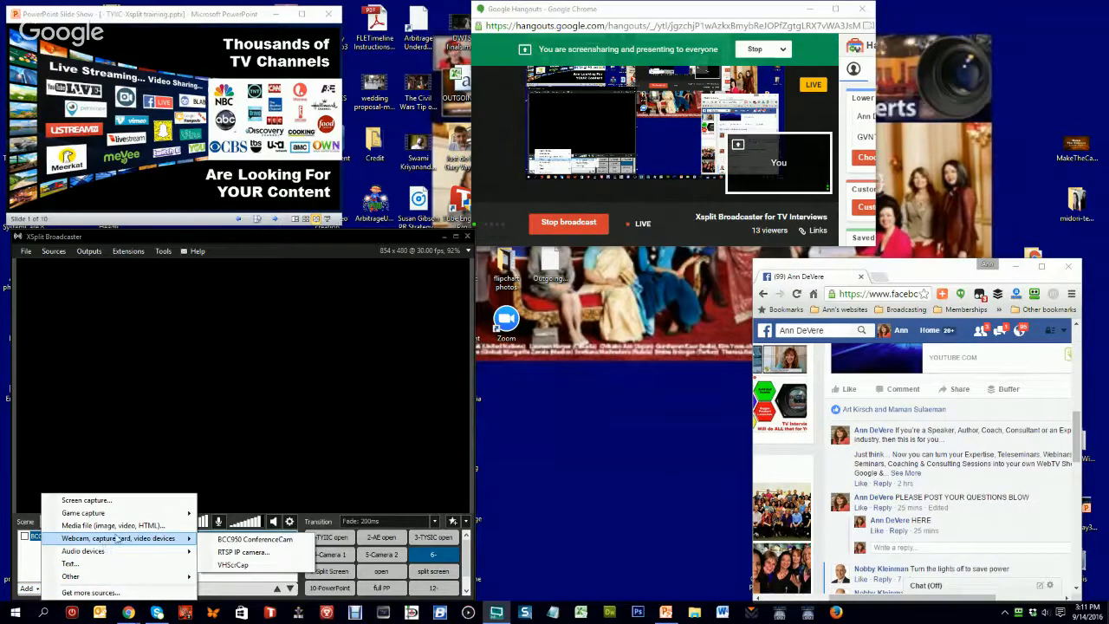
pyautogui.click(97, 500)
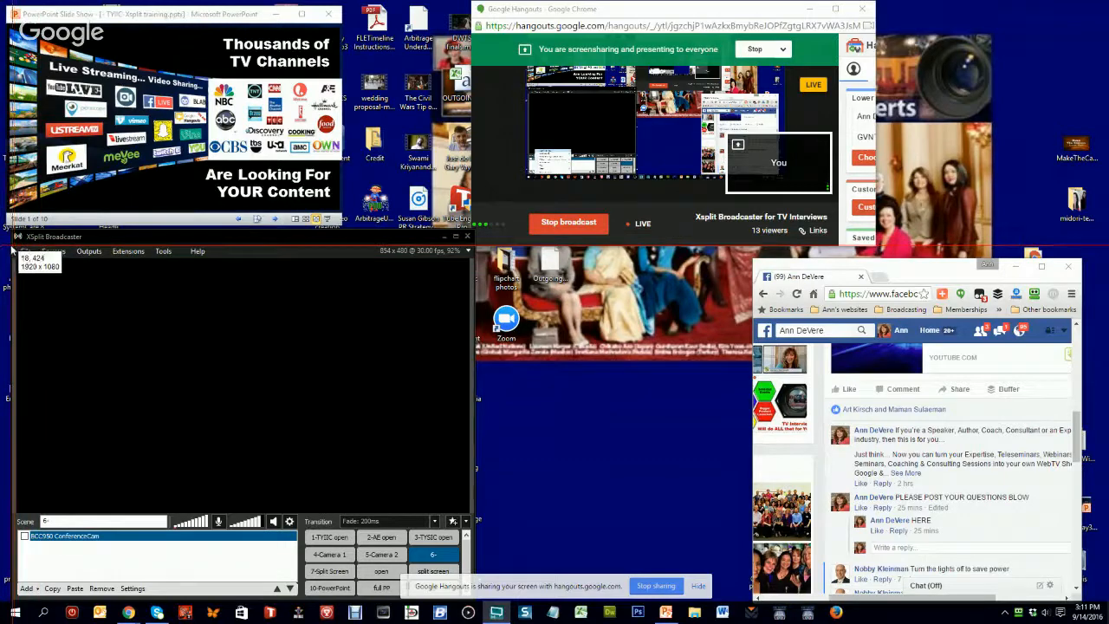
pyautogui.moveTo(11, 245); pyautogui.dragTo(472, 602)
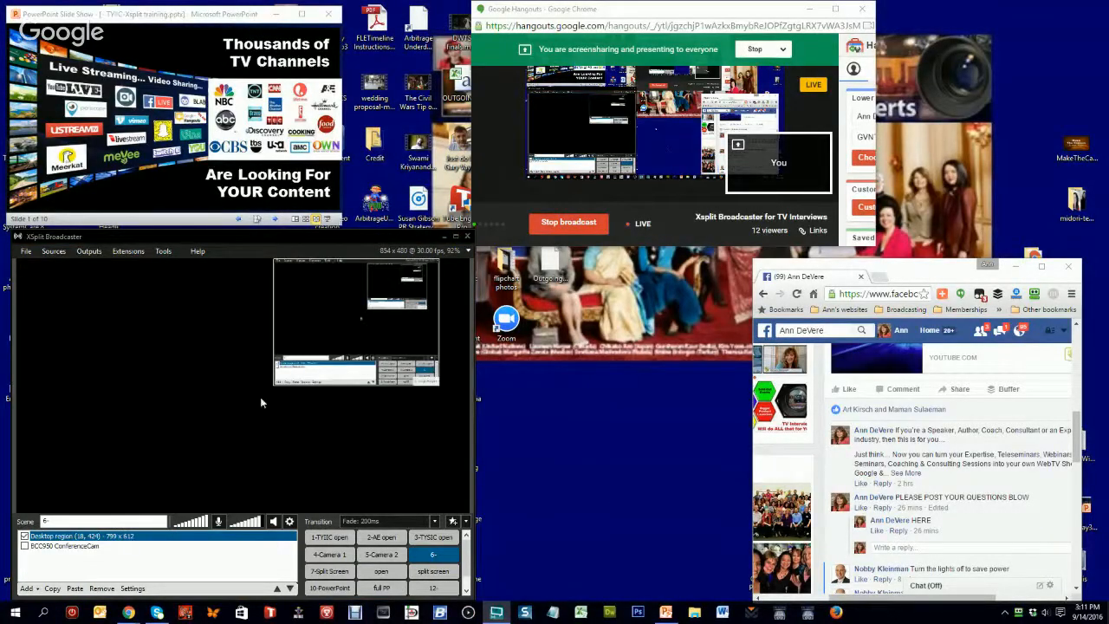
pyautogui.moveTo(272, 385); pyautogui.dragTo(156, 431)
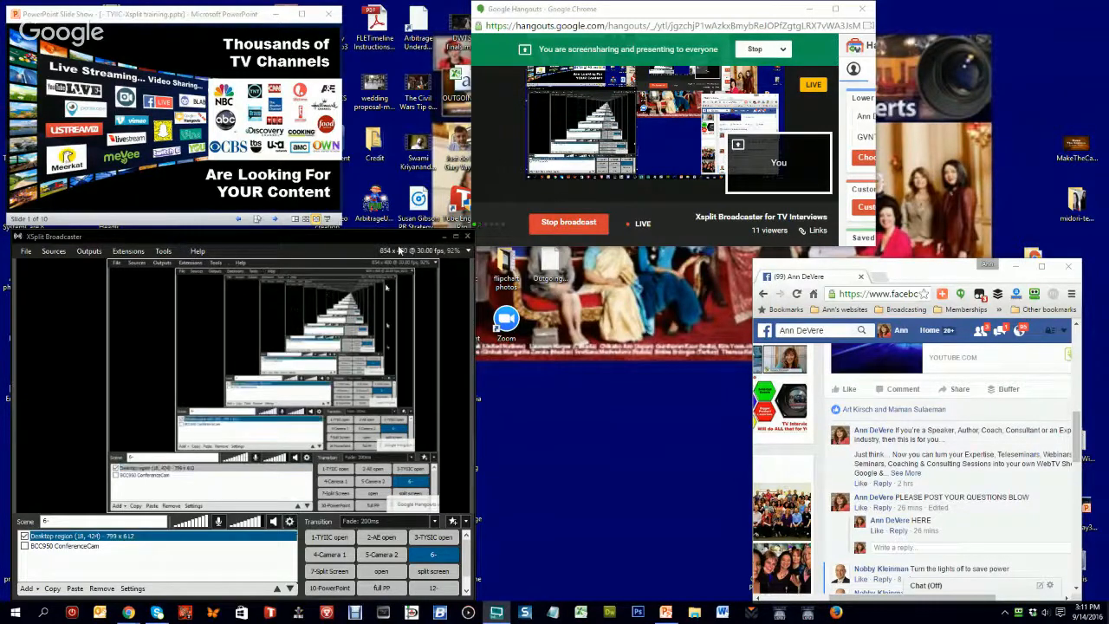
pyautogui.click(402, 326)
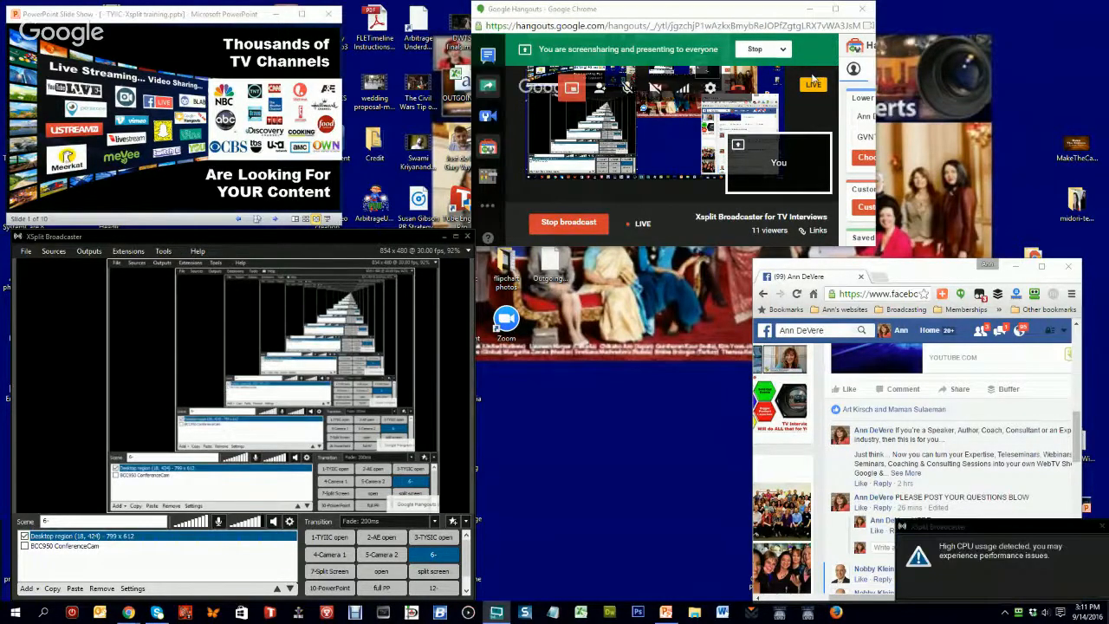
# Stop presenting the shared screen to everyone in Hangouts and switch XSplit to the 4-Camera 1 scene
pyautogui.click(755, 49)
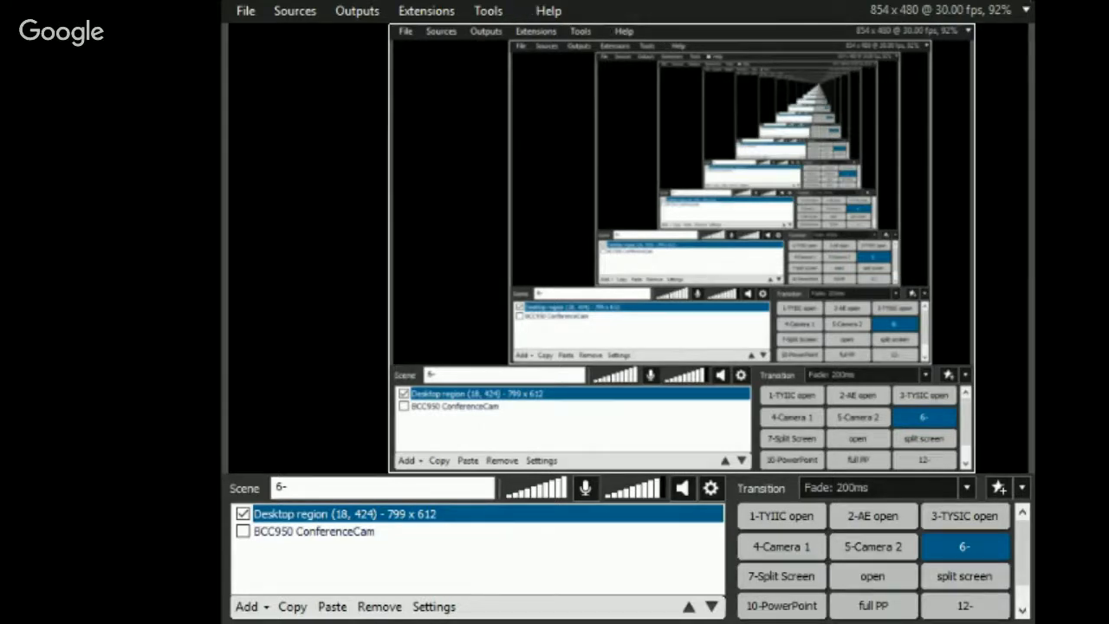
pyautogui.click(778, 556)
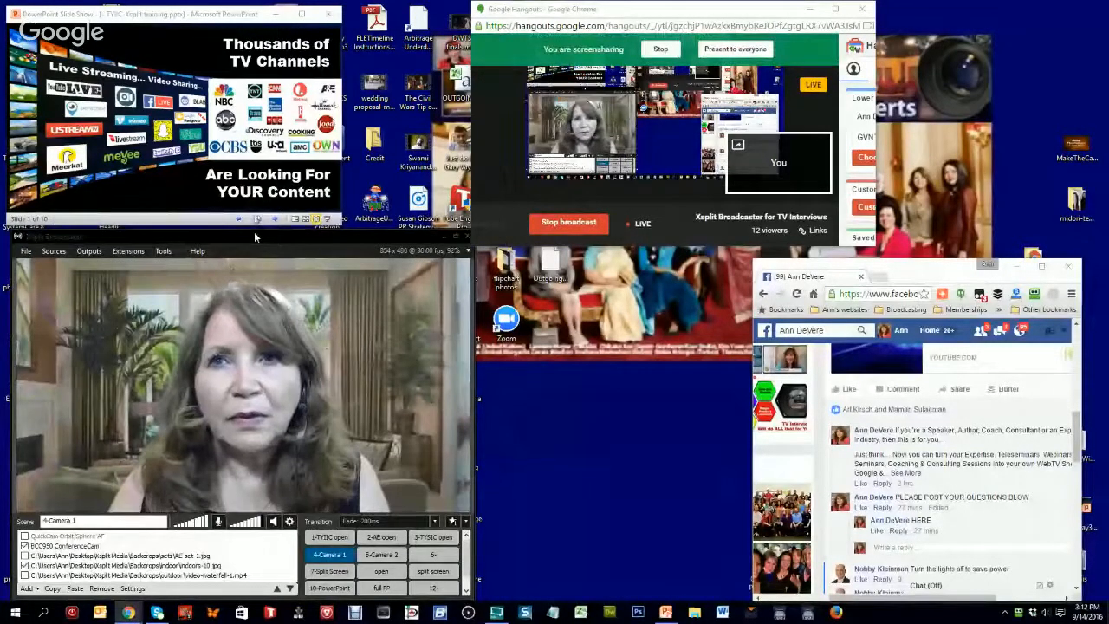
# Move the Hangouts window above the Facebook window and reposition the XSplit window beneath the PowerPoint slide show
pyautogui.moveTo(255, 237)
pyautogui.mouseDown()
pyautogui.moveTo(263, 223)
pyautogui.moveTo(245, 225)
pyautogui.mouseUp()
pyautogui.moveTo(719, 12); pyautogui.dragTo(927, 12)
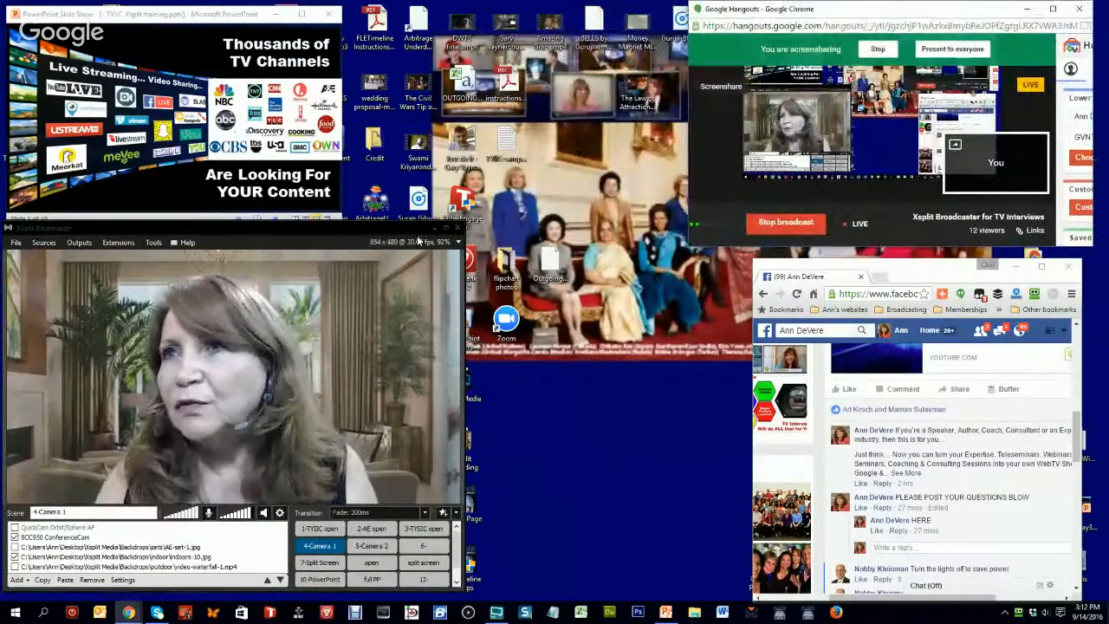
pyautogui.click(243, 228)
pyautogui.moveTo(243, 225); pyautogui.dragTo(262, 19)
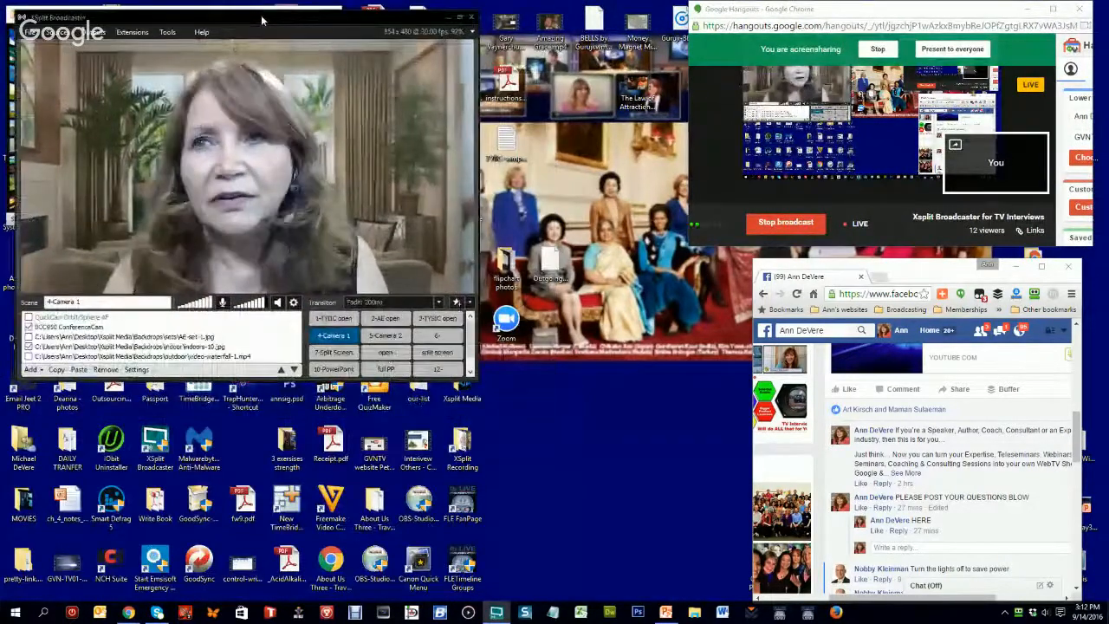
pyautogui.moveTo(477, 375); pyautogui.dragTo(484, 377)
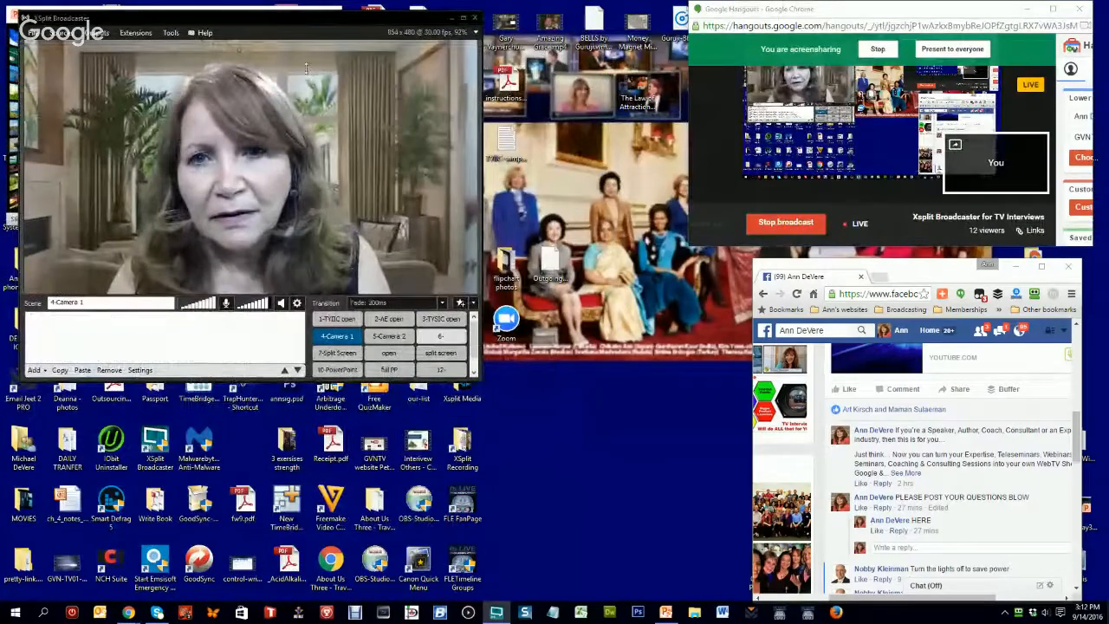
pyautogui.moveTo(264, 20); pyautogui.dragTo(240, 245)
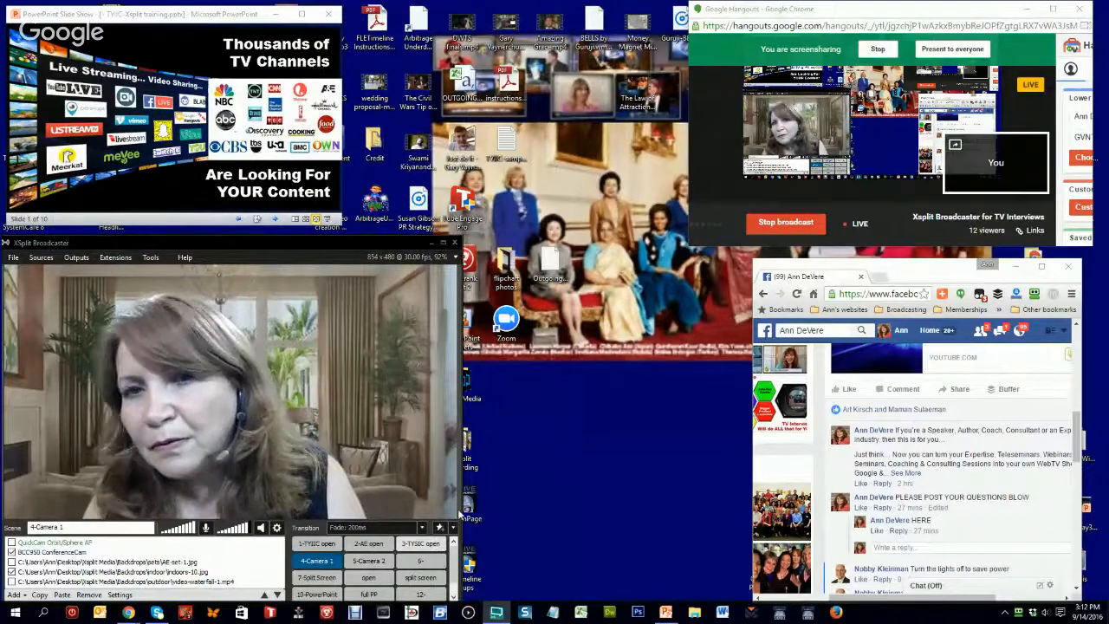
# Widen the XSplit window, stretch it up over the PowerPoint slide show, and maximize it
pyautogui.moveTo(459, 517); pyautogui.dragTo(668, 515)
pyautogui.moveTo(508, 243)
pyautogui.mouseDown()
pyautogui.moveTo(528, 218)
pyautogui.moveTo(511, 225)
pyautogui.mouseUp()
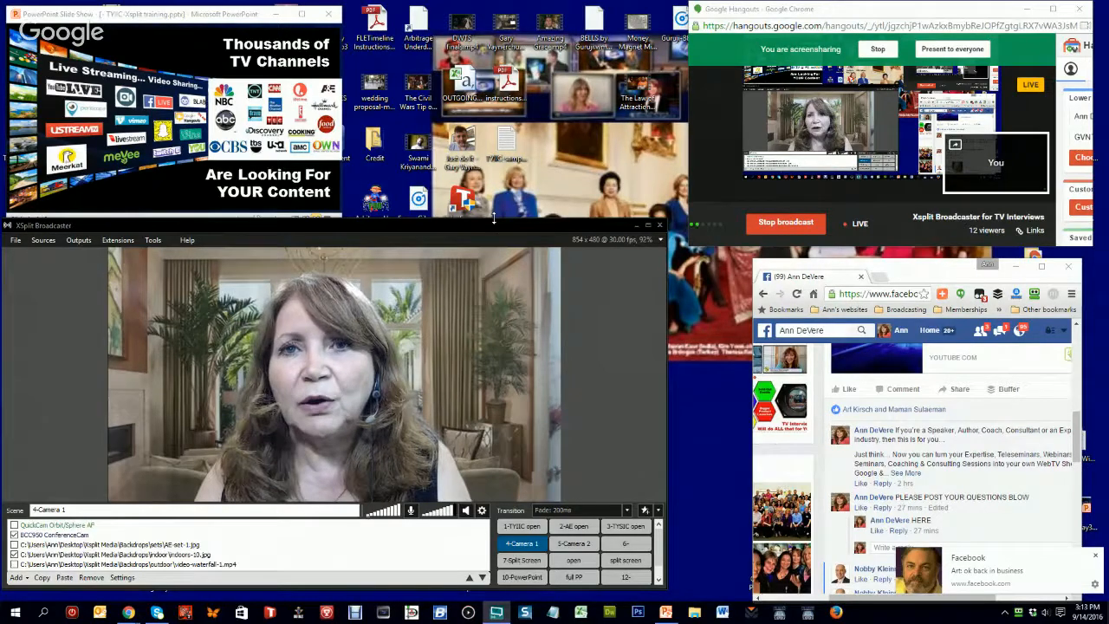
pyautogui.moveTo(494, 220); pyautogui.dragTo(498, 8)
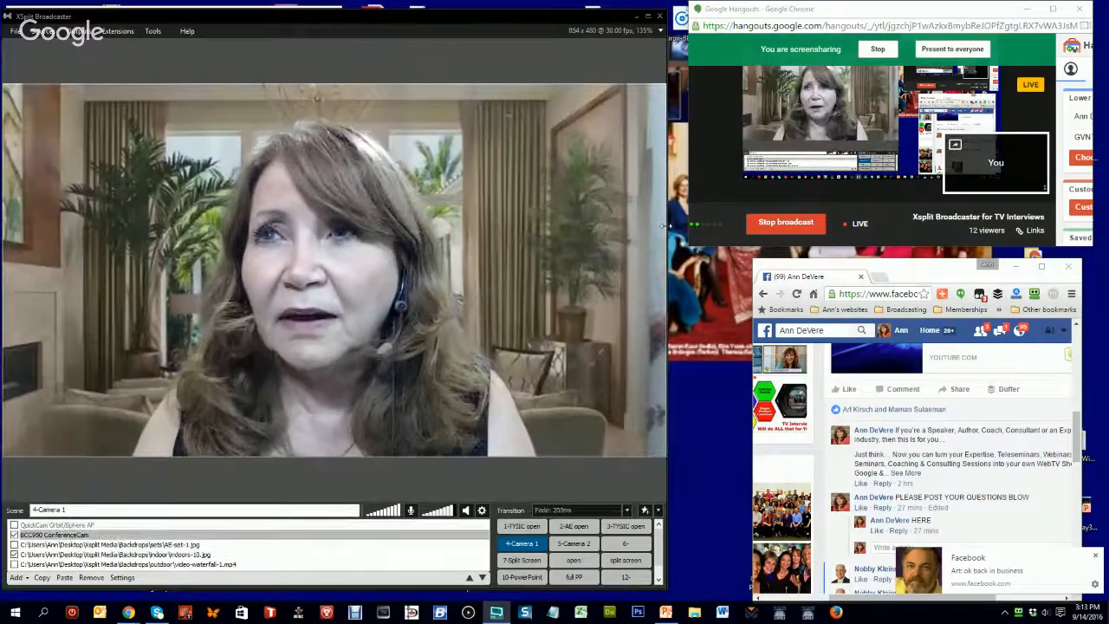
pyautogui.click(647, 15)
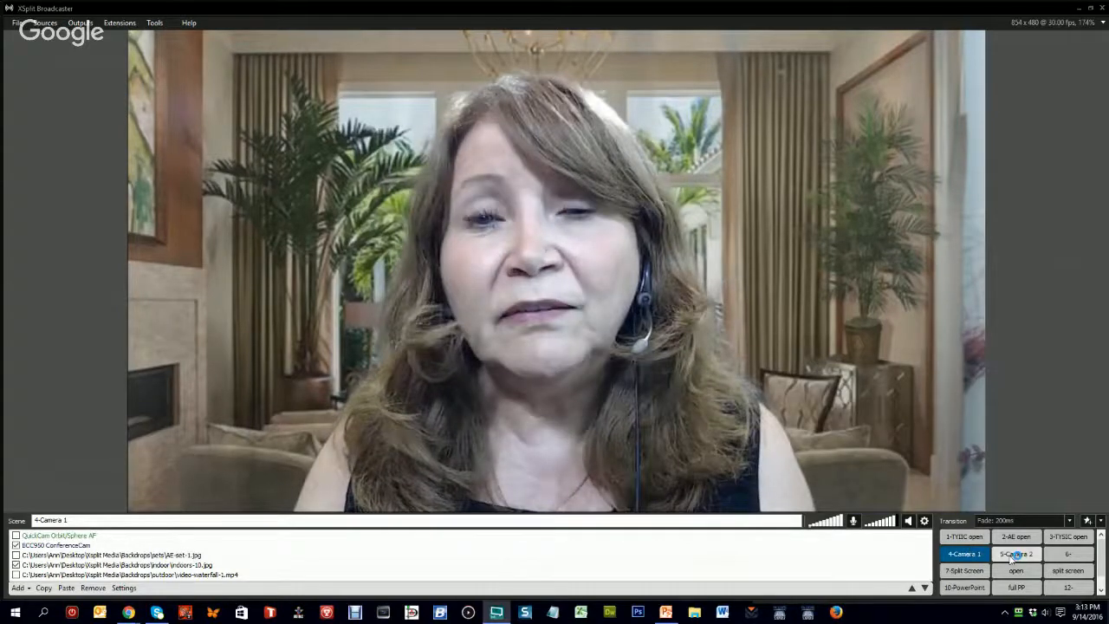
# Switch the live output through the scenes 1-TYIIC open, 4-Camera 1 and 7-Split Screen
pyautogui.click(969, 539)
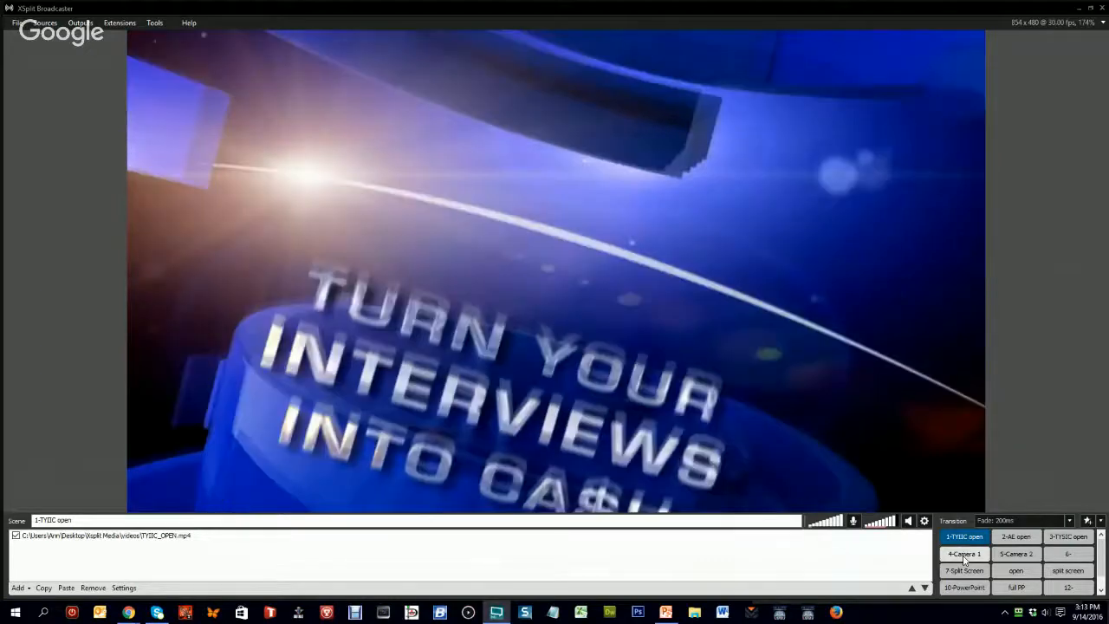
pyautogui.click(965, 554)
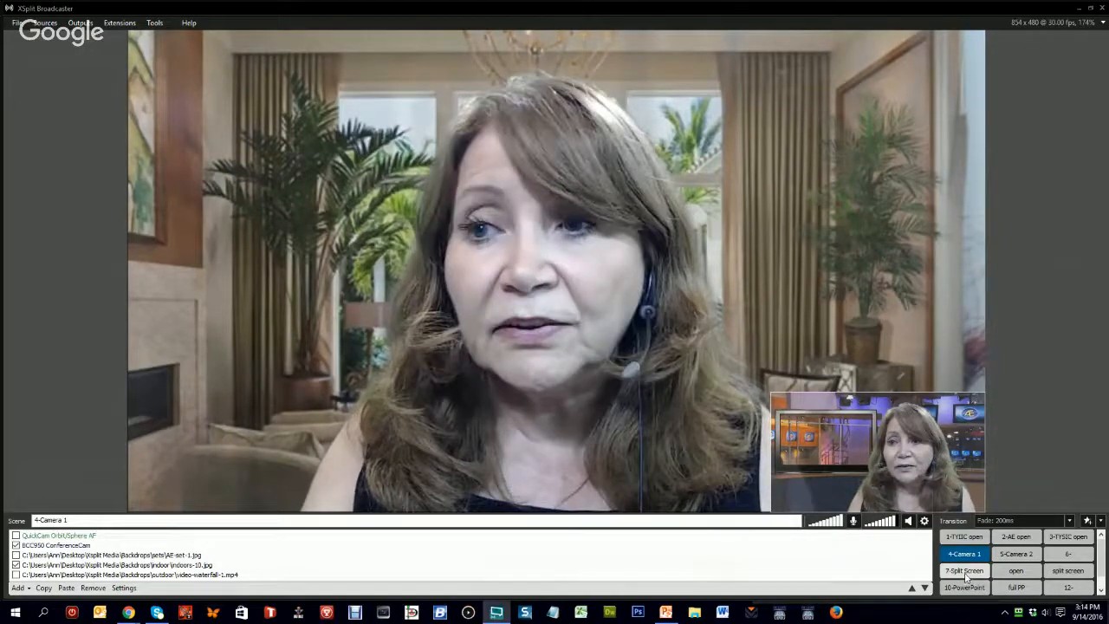
pyautogui.click(965, 571)
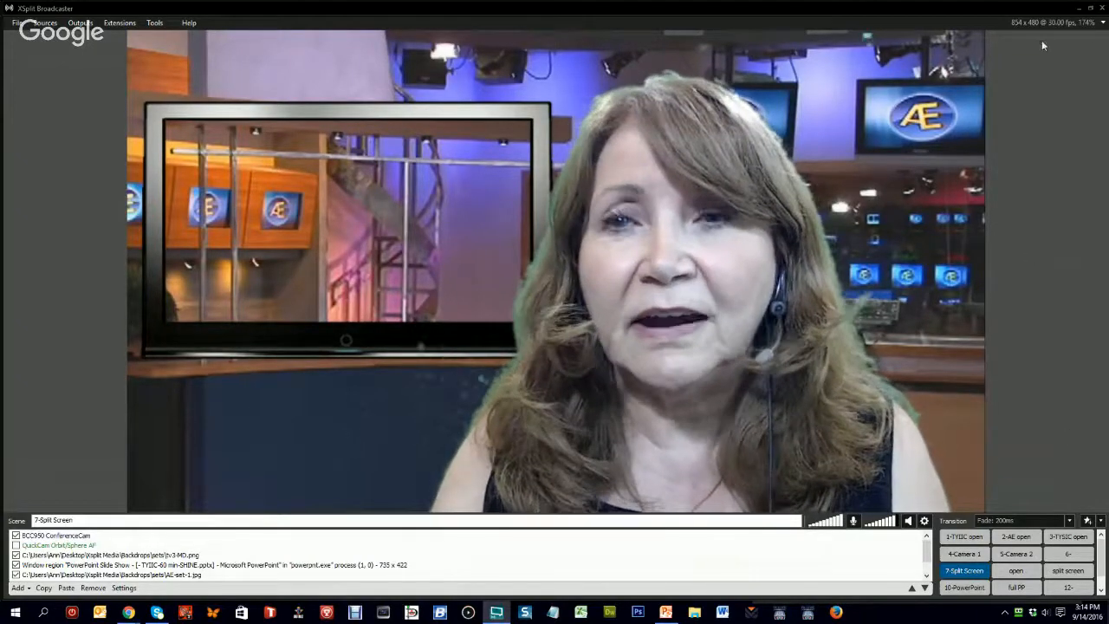
# Restore the maximized XSplit window, place it below the PowerPoint slide show, and make it narrower
pyautogui.click(1091, 7)
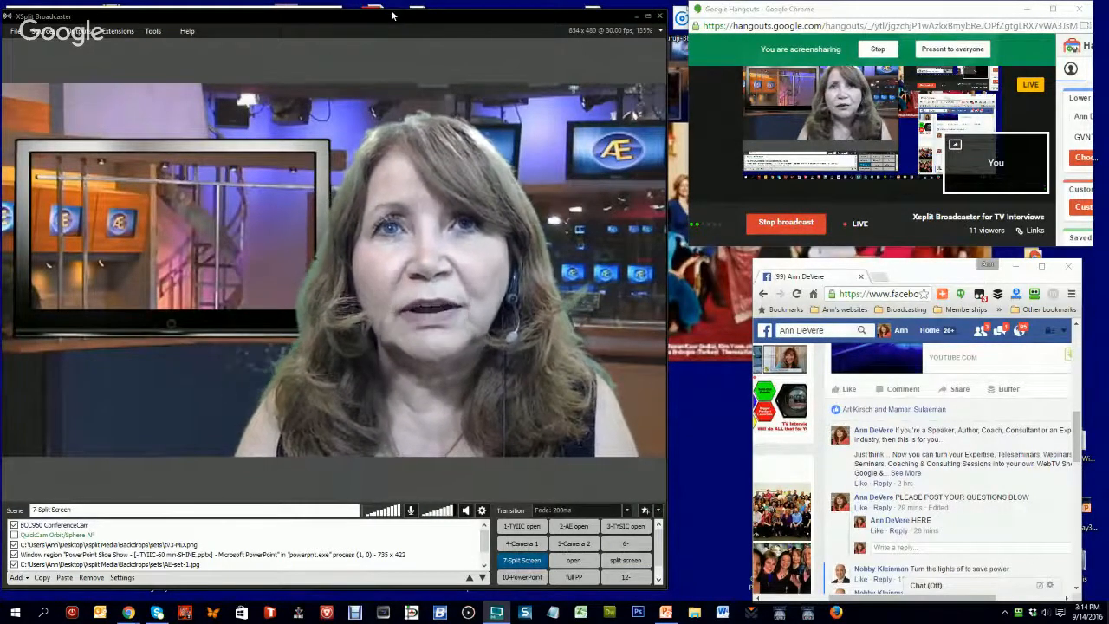
pyautogui.moveTo(390, 15); pyautogui.dragTo(395, 227)
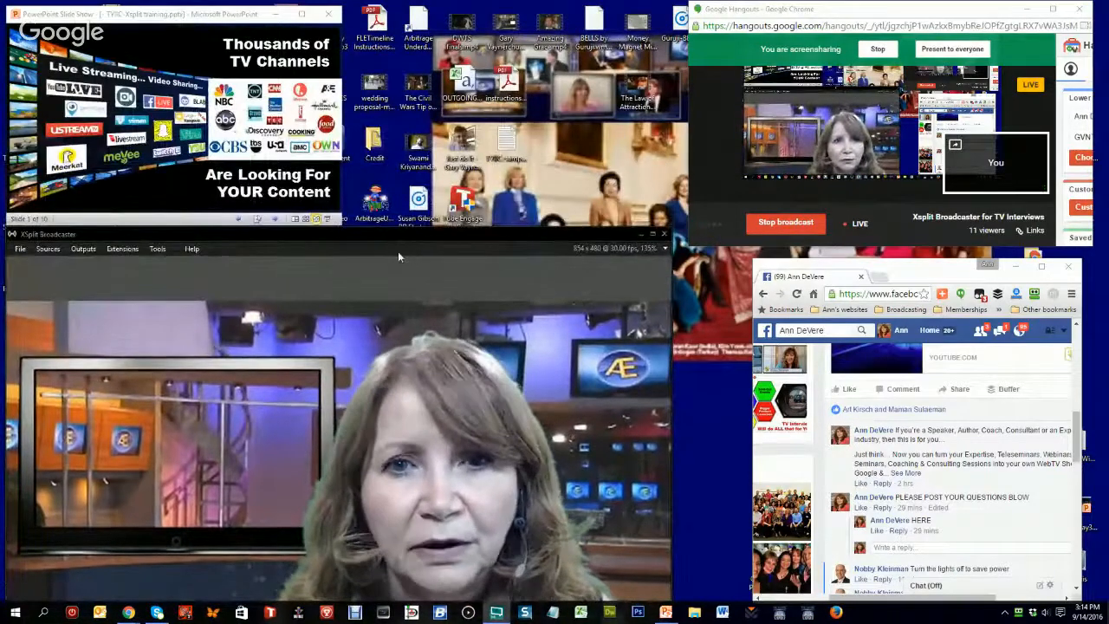
pyautogui.moveTo(531, 234)
pyautogui.mouseDown()
pyautogui.moveTo(541, 219)
pyautogui.moveTo(525, 228)
pyautogui.mouseUp()
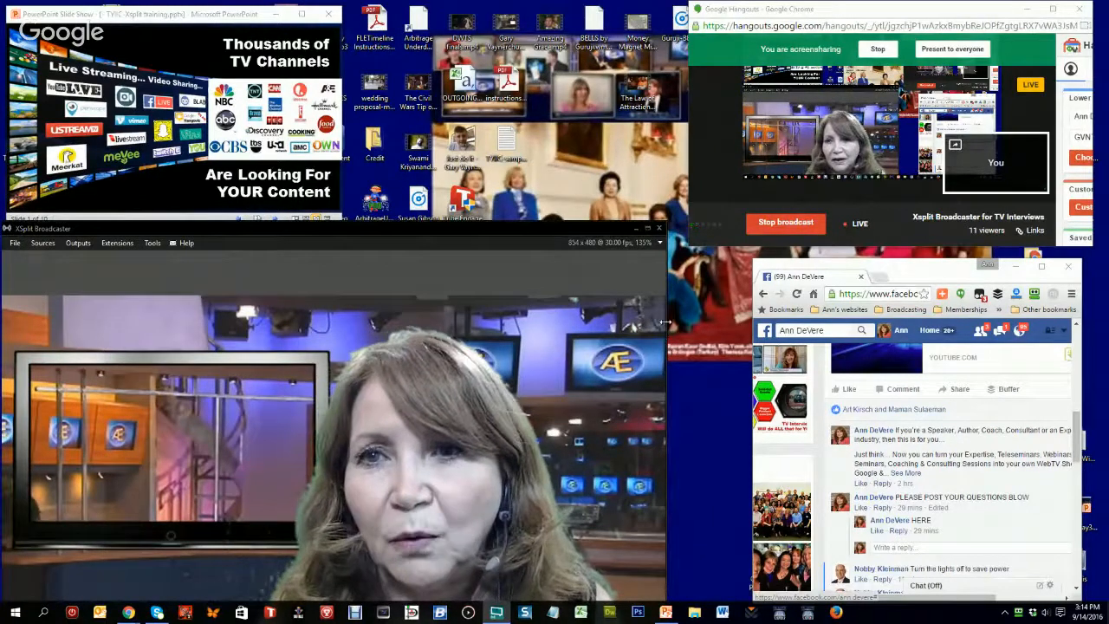
pyautogui.moveTo(665, 336); pyautogui.dragTo(509, 317)
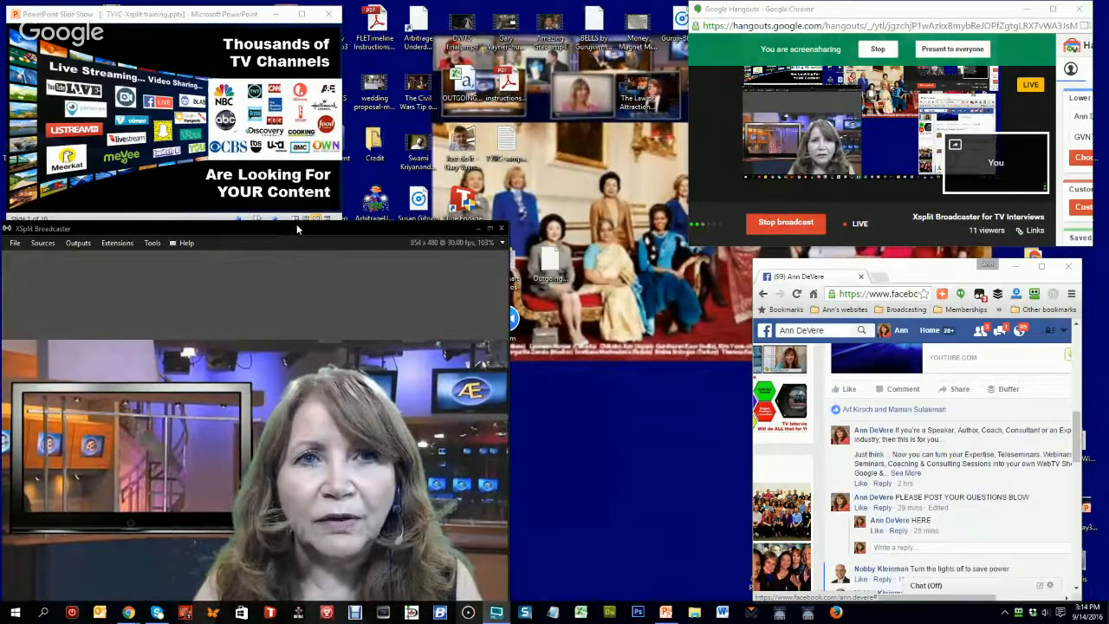
pyautogui.moveTo(296, 223); pyautogui.dragTo(319, 241)
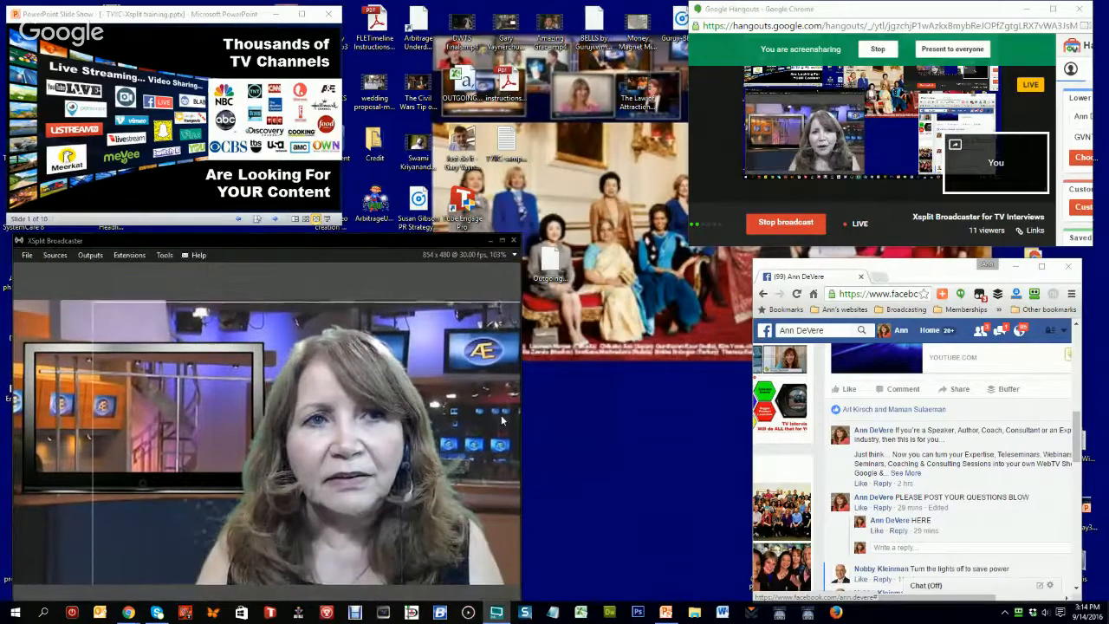
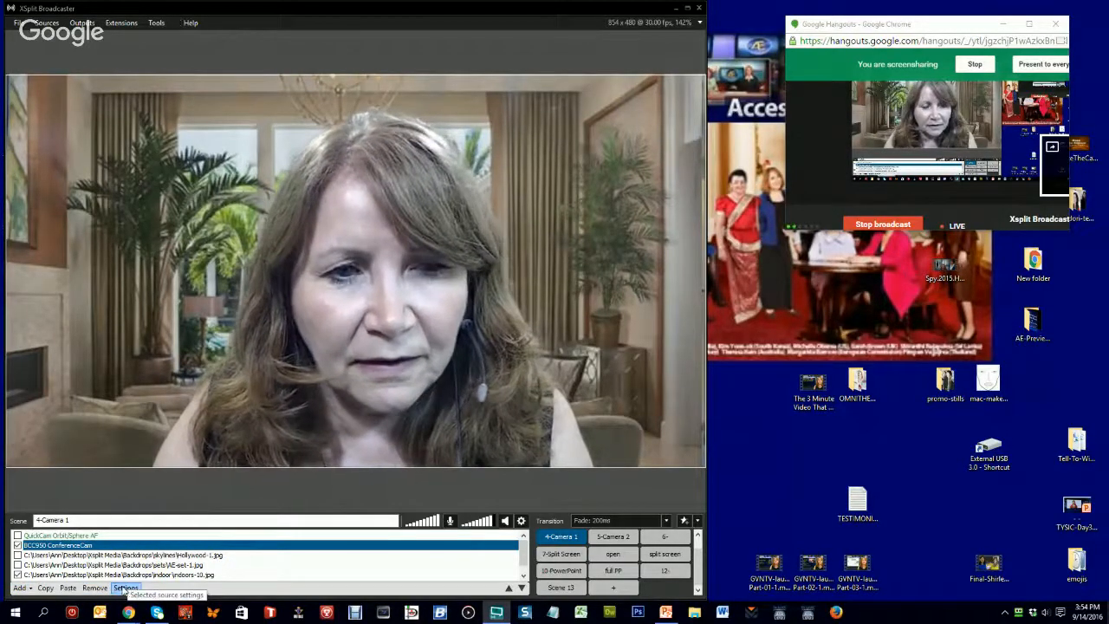
# Open the BCC950 ConferenceCam source's settings, bring up the camera's properties dialog, move it off the preview, and cancel it
pyautogui.click(125, 589)
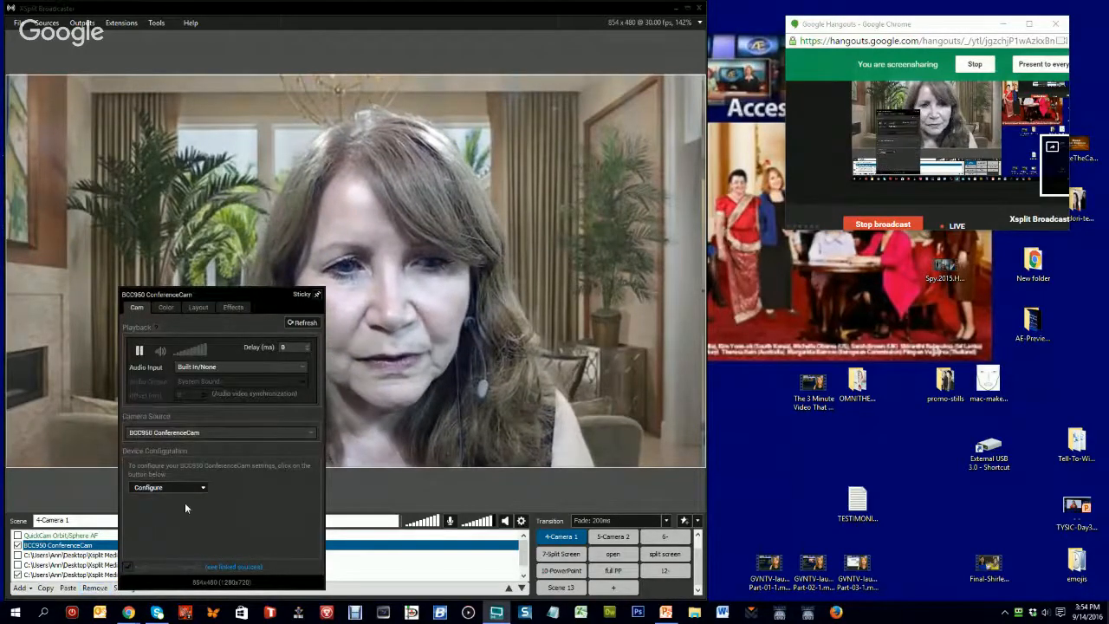
pyautogui.click(201, 487)
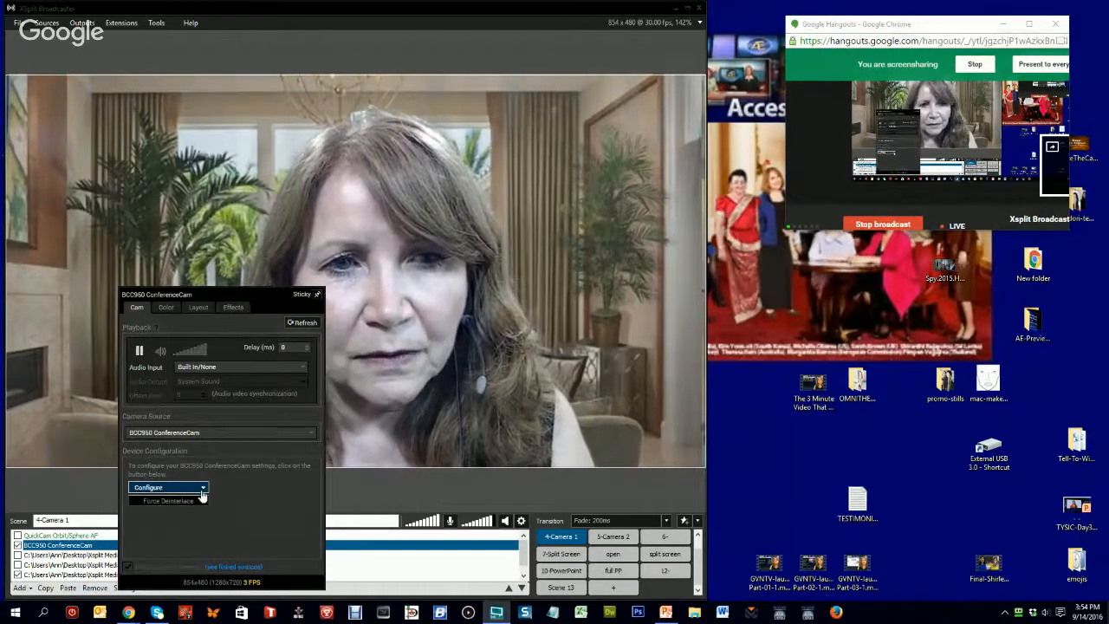
pyautogui.click(180, 509)
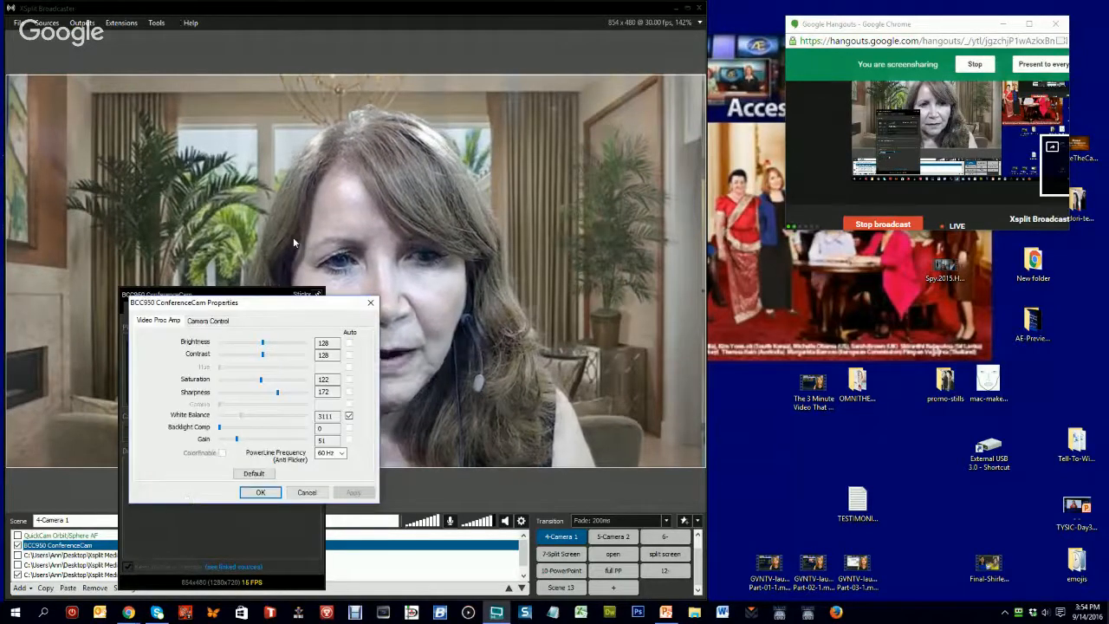
pyautogui.moveTo(250, 295); pyautogui.dragTo(833, 252)
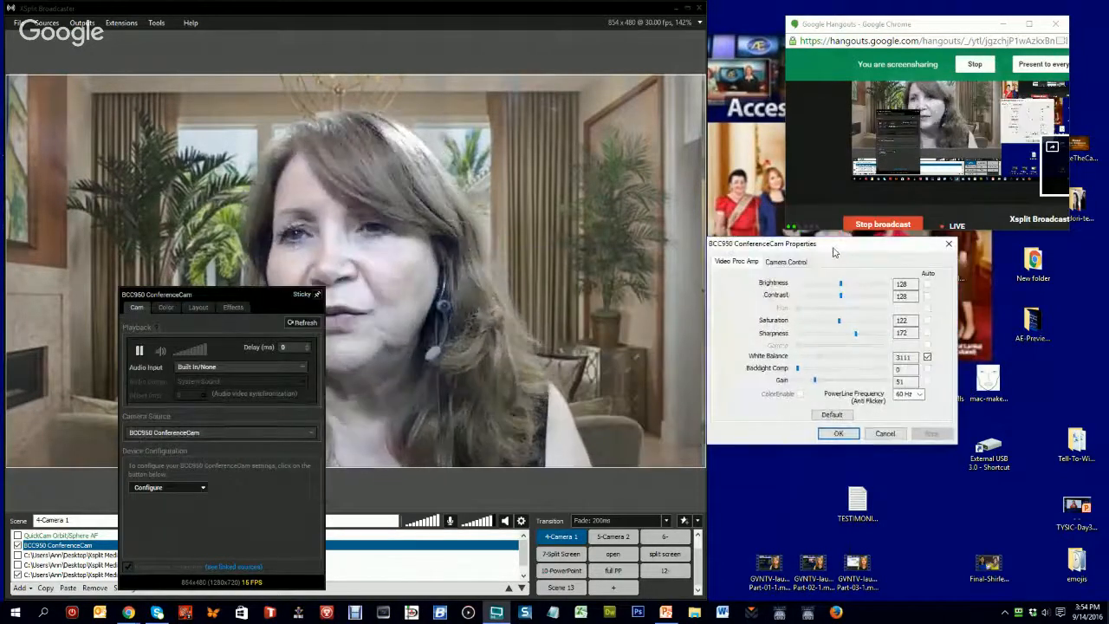
pyautogui.click(885, 434)
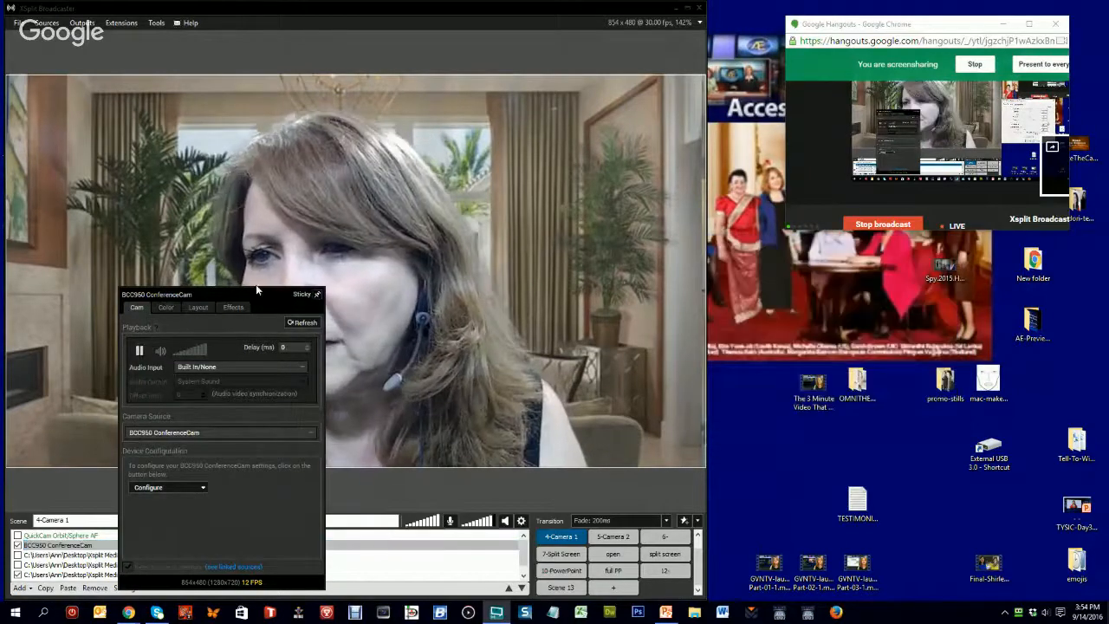
# Move the BCC950 ConferenceCam source settings beneath the Hangouts window and reopen the camera's properties dialog there
pyautogui.moveTo(228, 296); pyautogui.dragTo(831, 242)
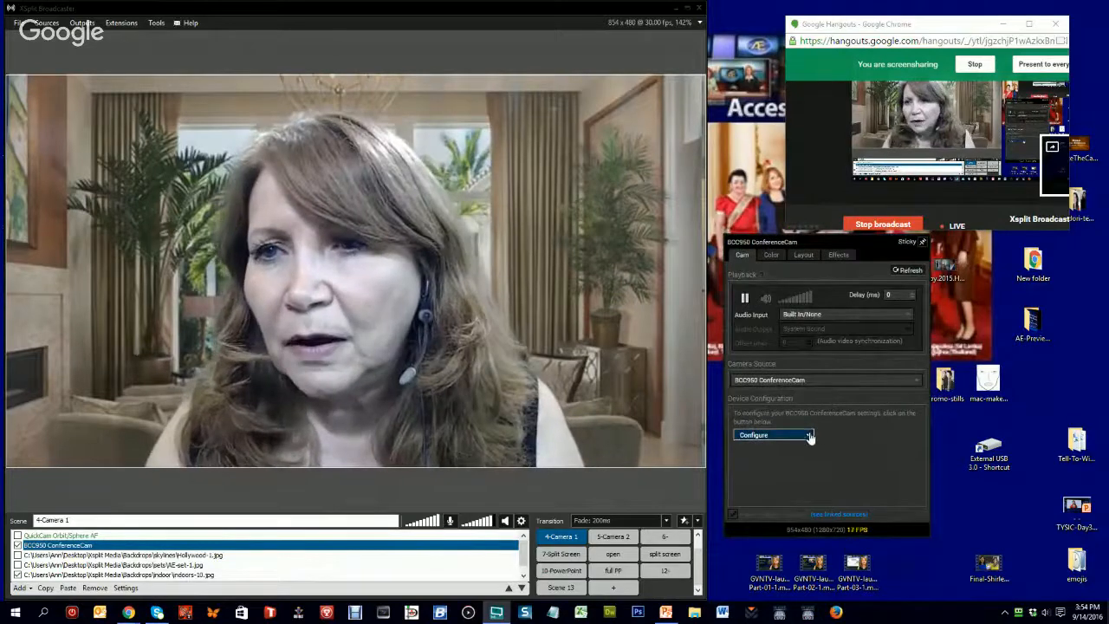
pyautogui.click(808, 435)
pyautogui.click(792, 457)
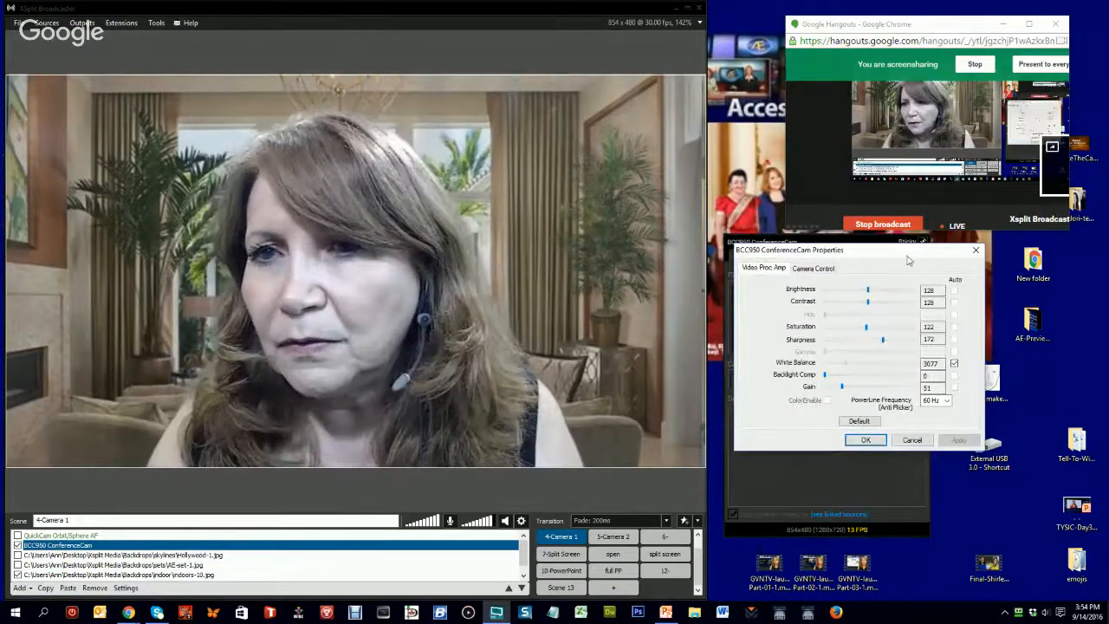
pyautogui.moveTo(882, 251); pyautogui.dragTo(863, 240)
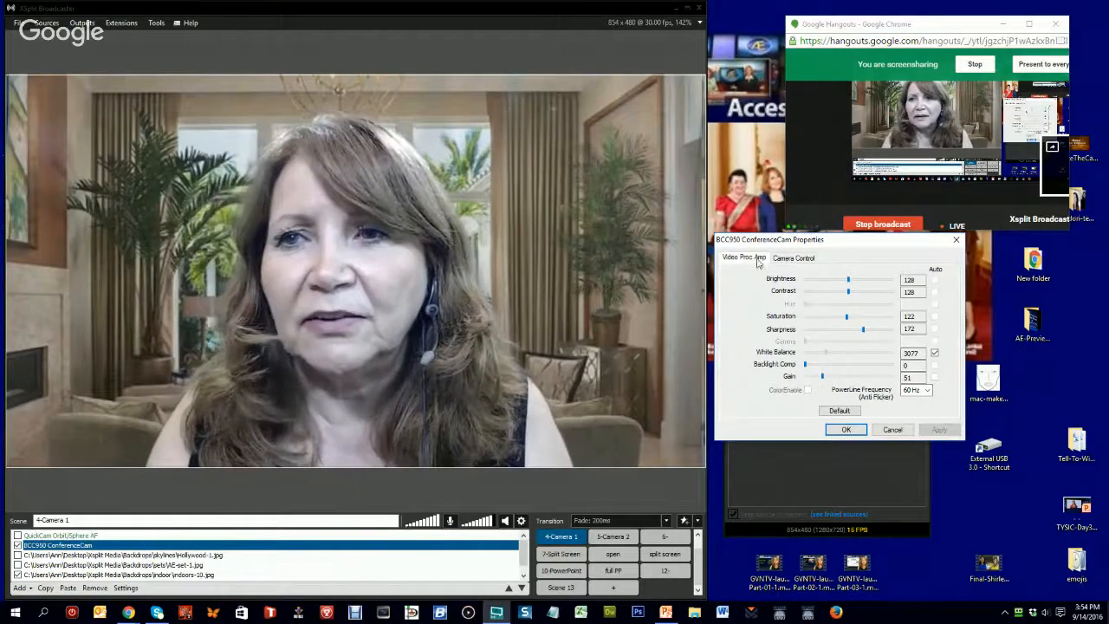
# Try automatic focus in the BCC950 camera control properties and turn it off again
pyautogui.click(790, 258)
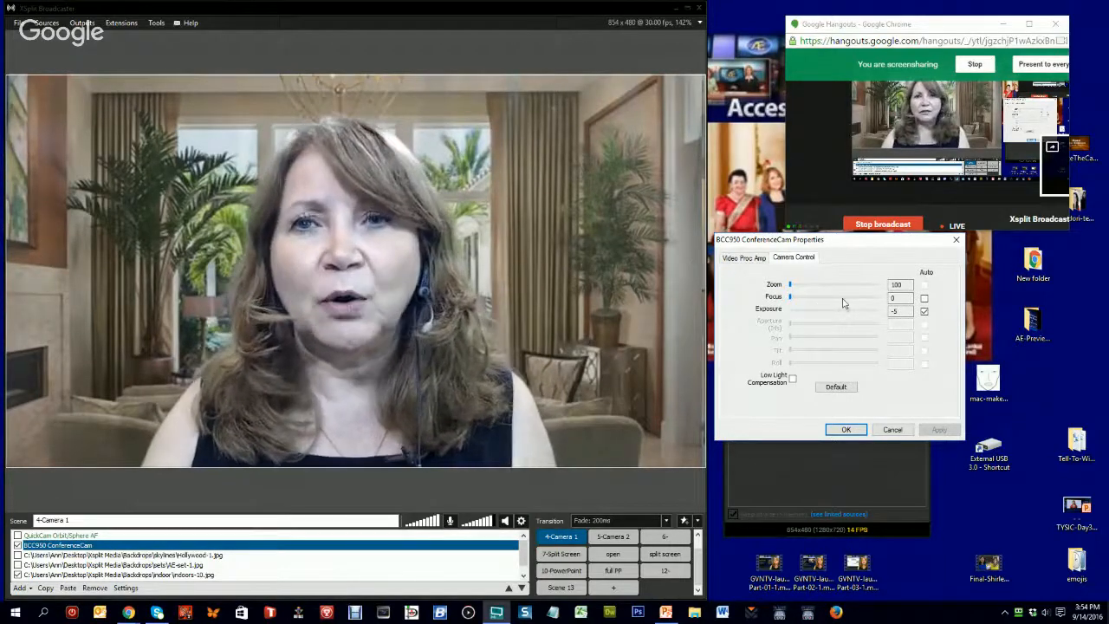
pyautogui.click(924, 299)
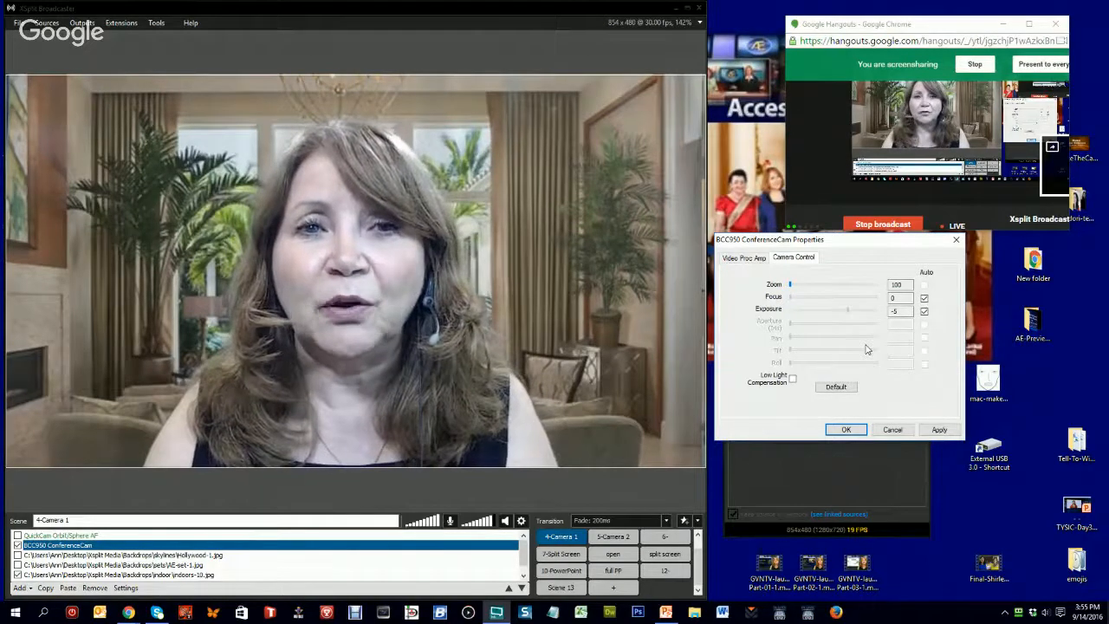
pyautogui.click(924, 311)
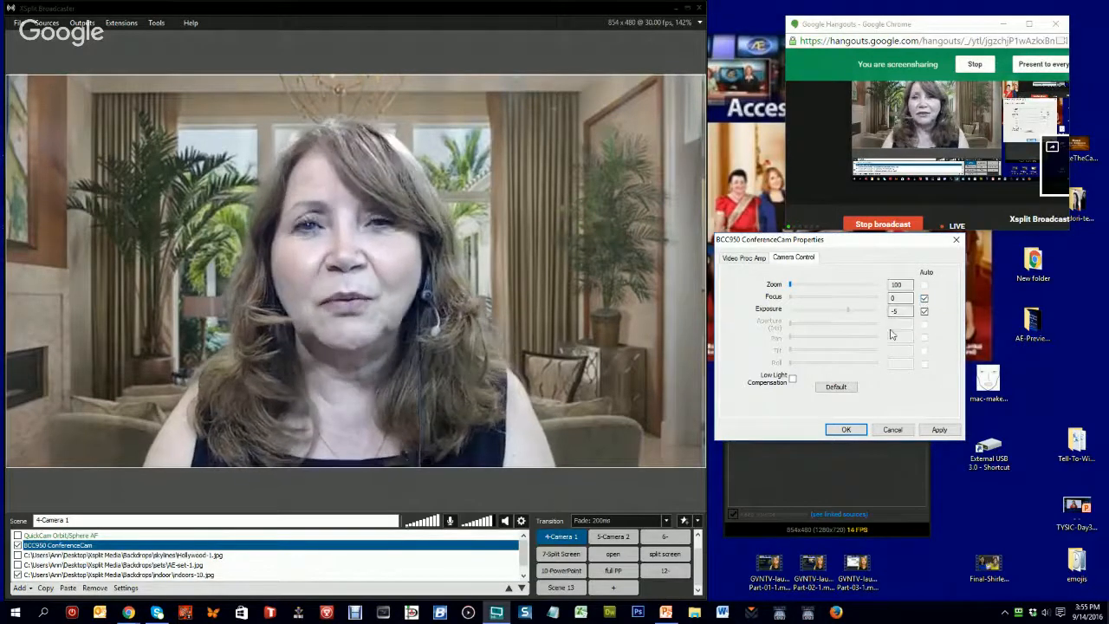
pyautogui.click(924, 299)
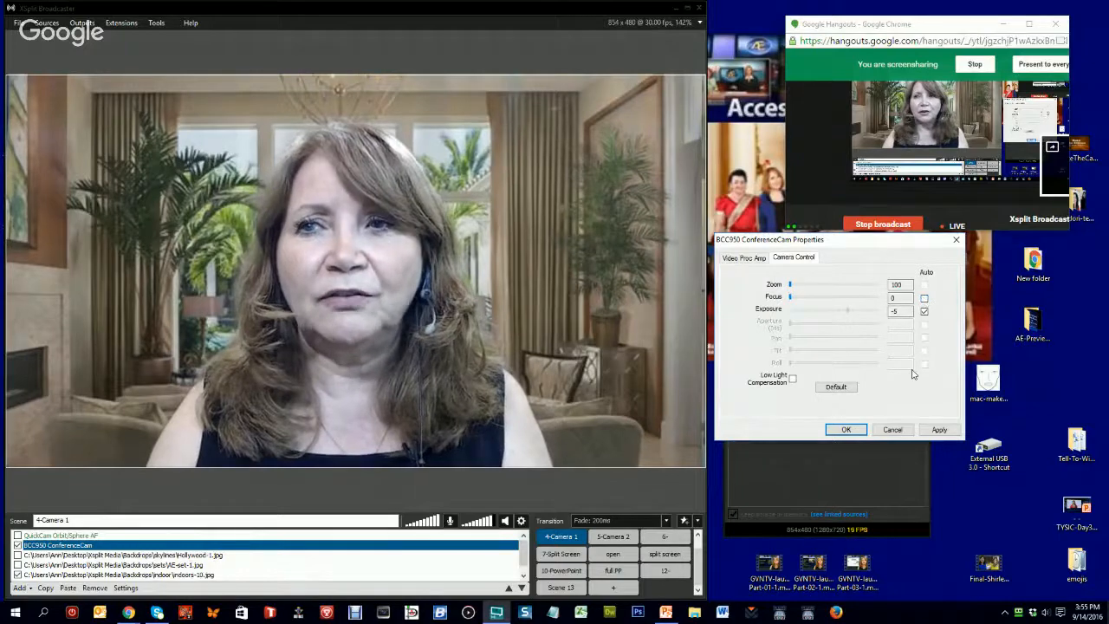
# Reset the camera's video image properties to their defaults and turn off automatic white balance
pyautogui.click(747, 258)
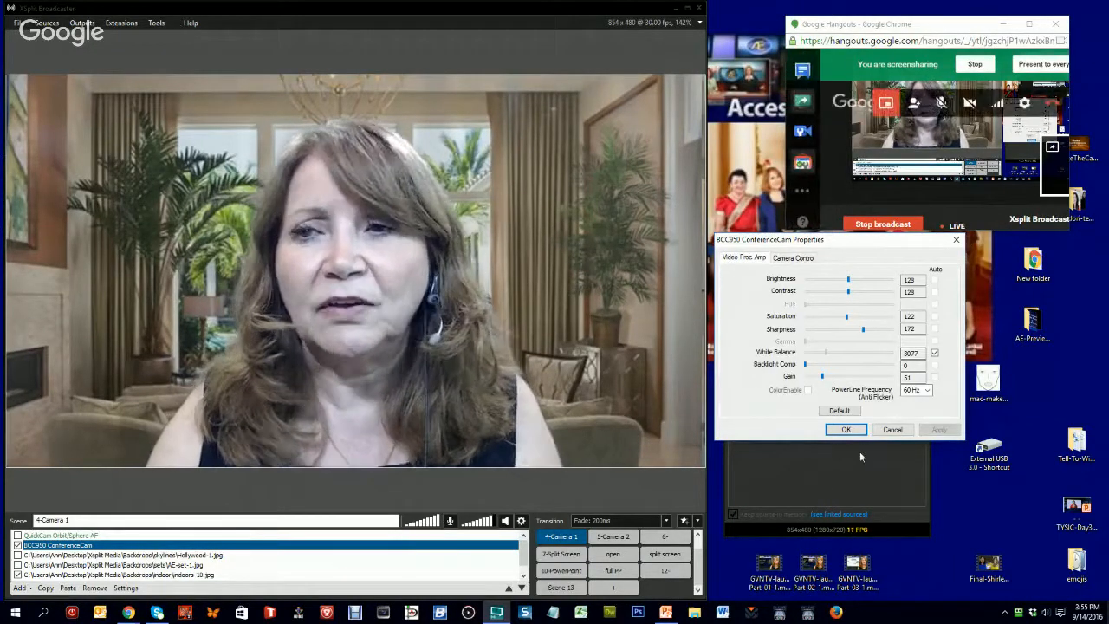
pyautogui.click(838, 411)
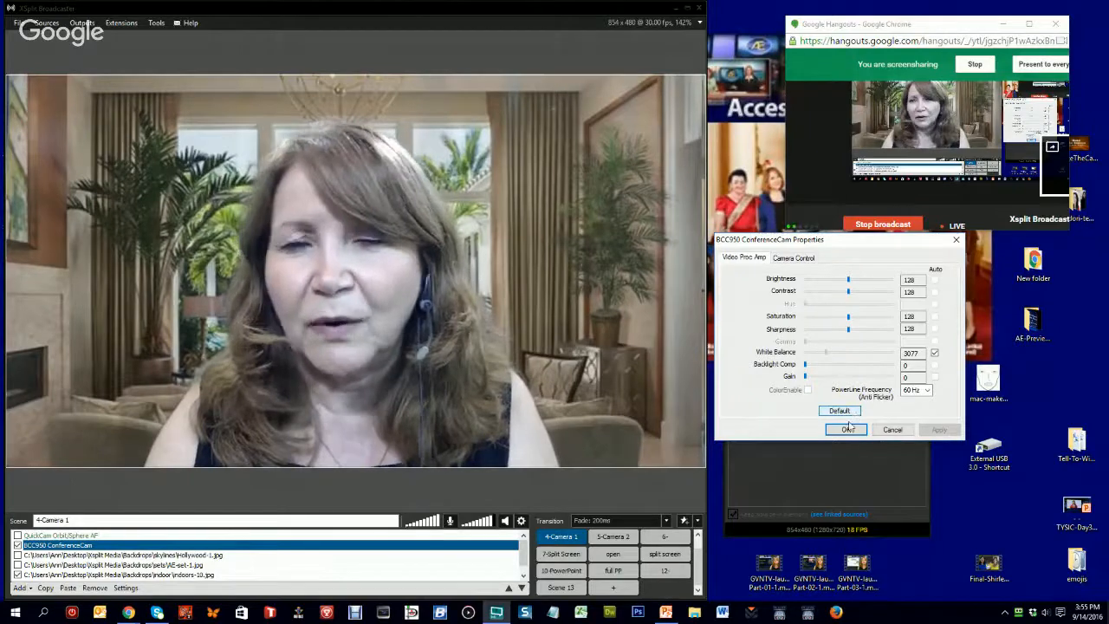
pyautogui.click(934, 353)
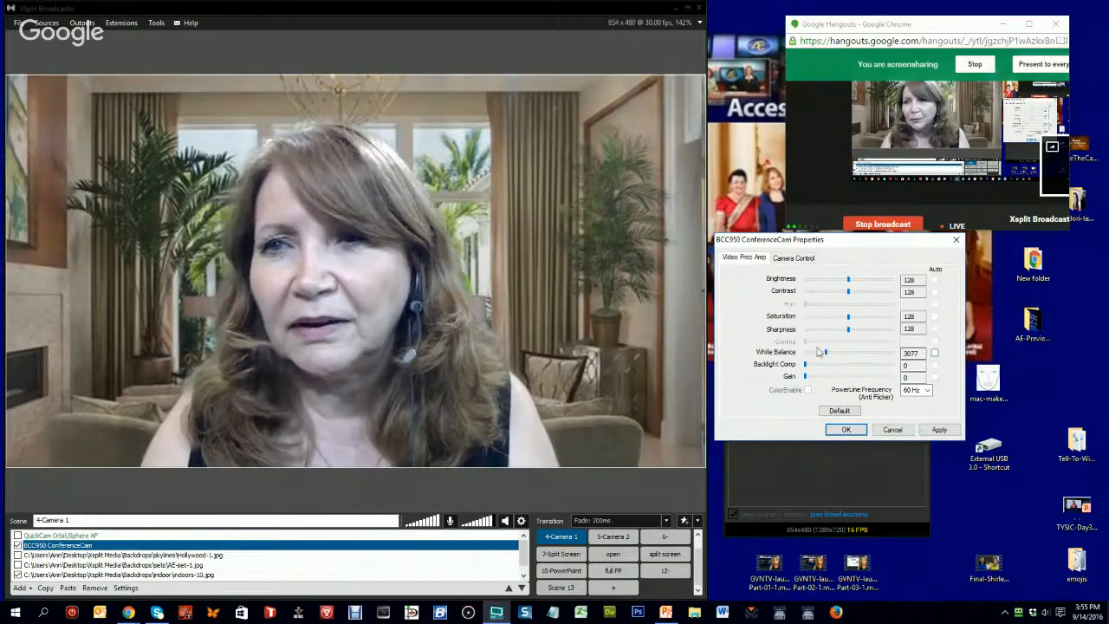
# Try a white balance of 3350 with brightness 141 and contrast 209 on the camera image
pyautogui.moveTo(825, 352); pyautogui.dragTo(849, 356)
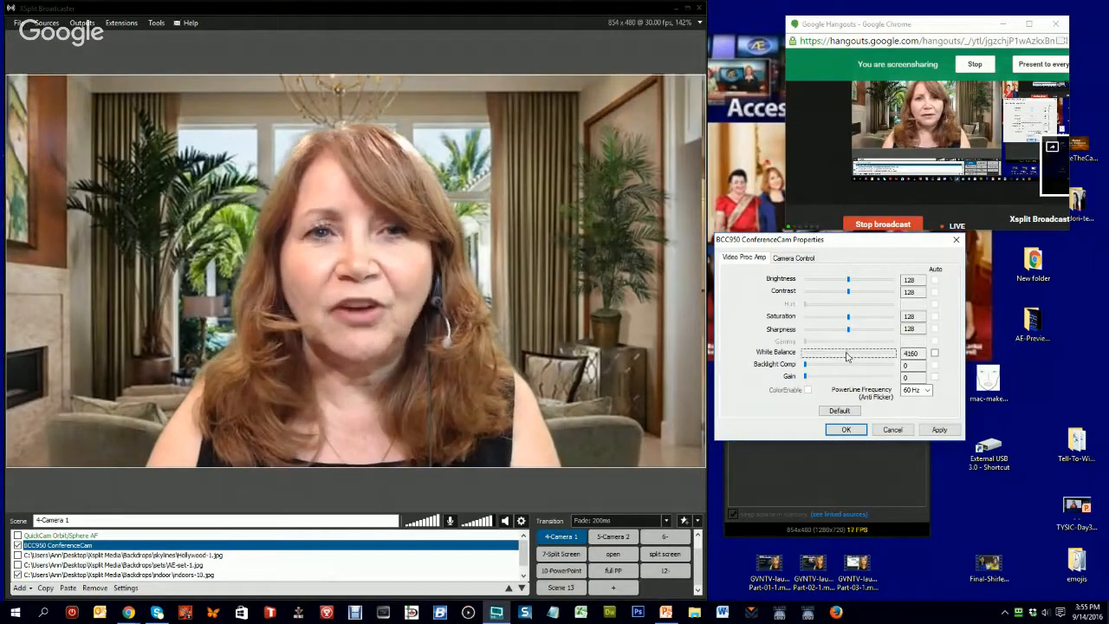
pyautogui.moveTo(848, 356)
pyautogui.mouseDown()
pyautogui.moveTo(808, 362)
pyautogui.moveTo(845, 362)
pyautogui.moveTo(833, 362)
pyautogui.mouseUp()
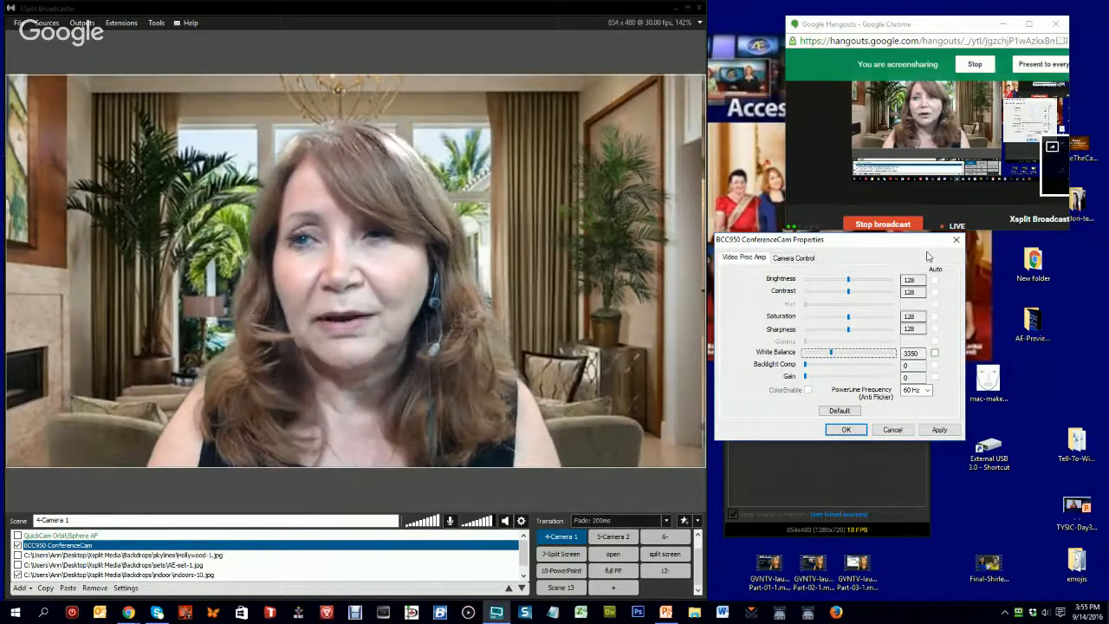
pyautogui.moveTo(850, 283); pyautogui.dragTo(878, 304)
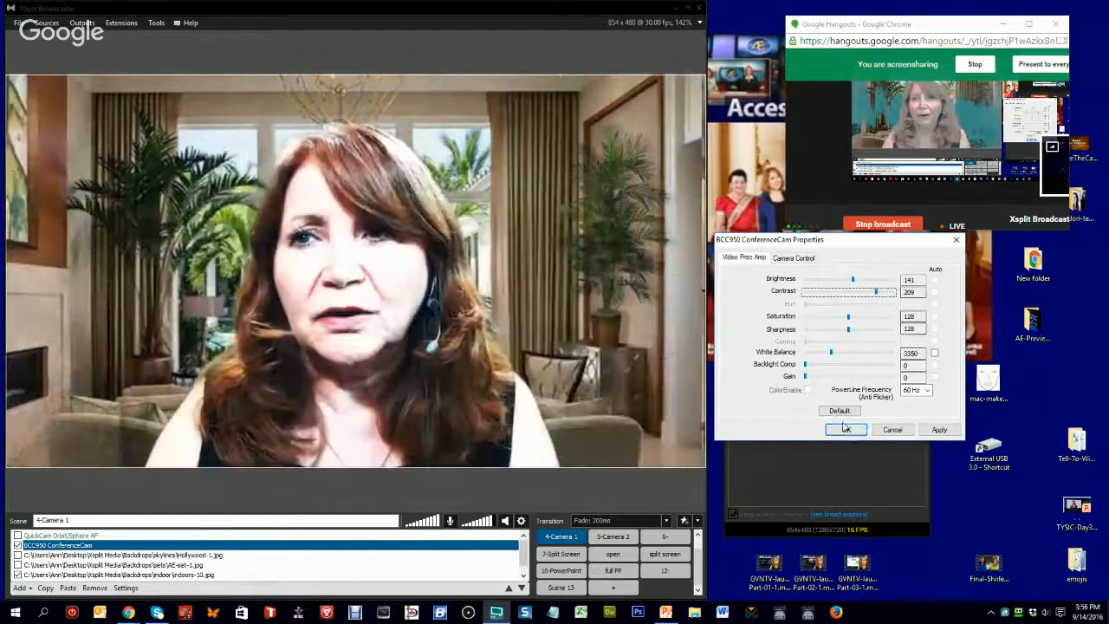
# Restore the default video image values and set the camera's white balance manually to 3290
pyautogui.click(839, 413)
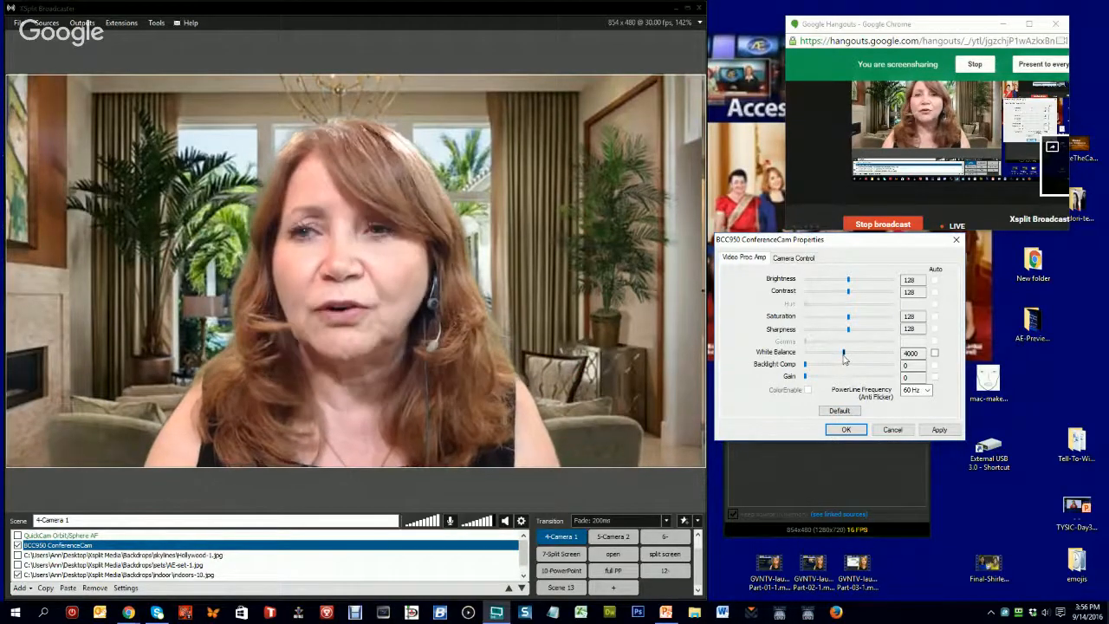
pyautogui.moveTo(845, 358); pyautogui.dragTo(830, 358)
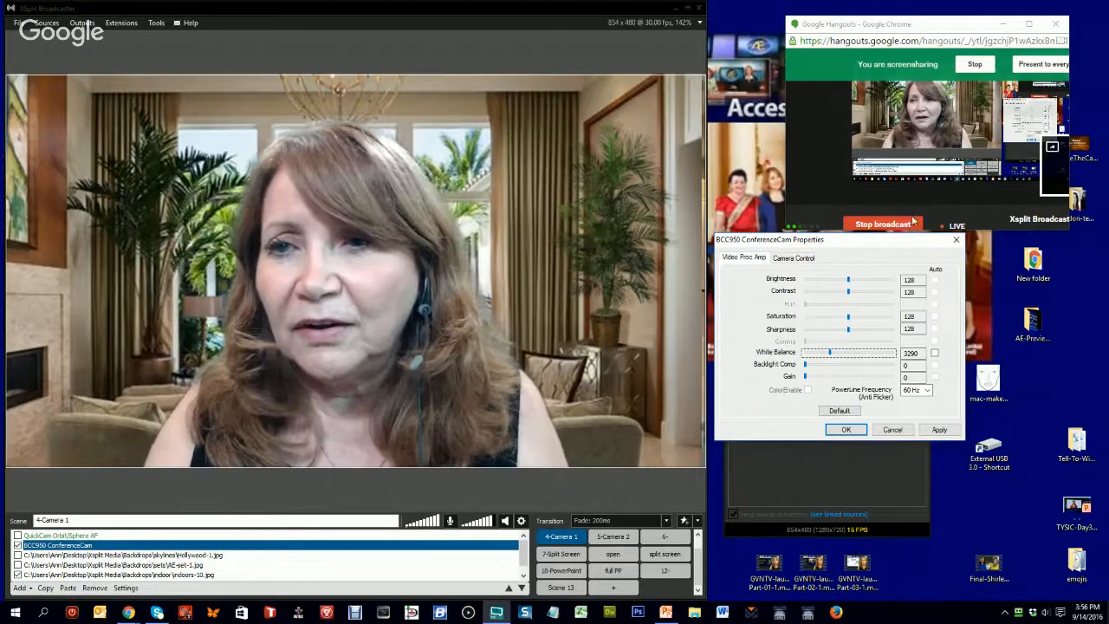
# Switch to the Facebook window in Chrome, move it slightly higher, and examine the viewers' comments about the broadcast
pyautogui.click(925, 24)
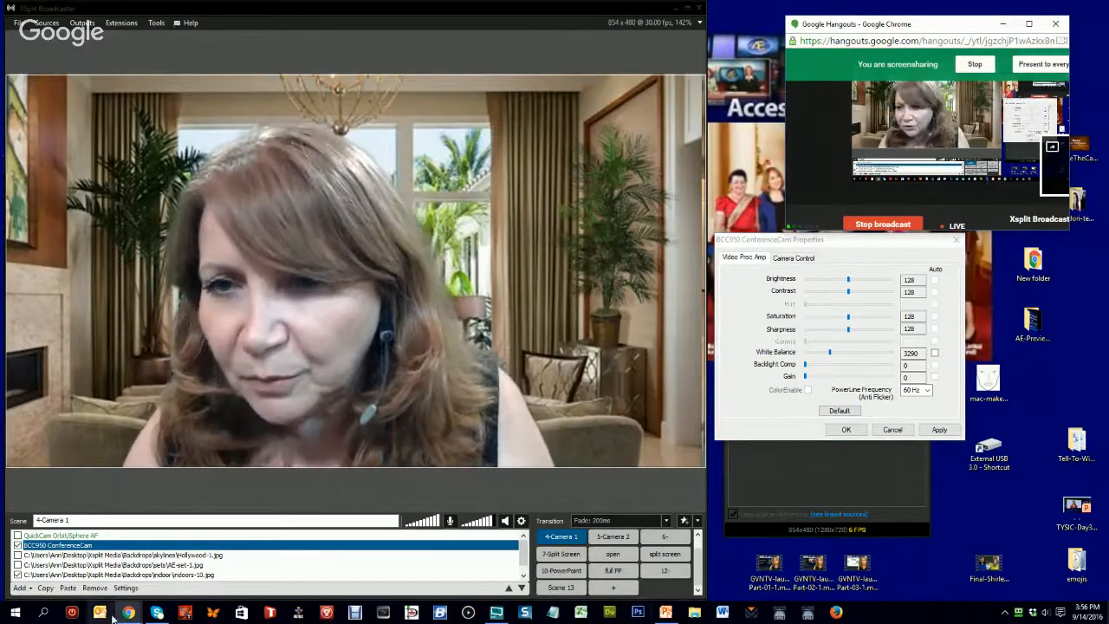
pyautogui.moveTo(128, 614)
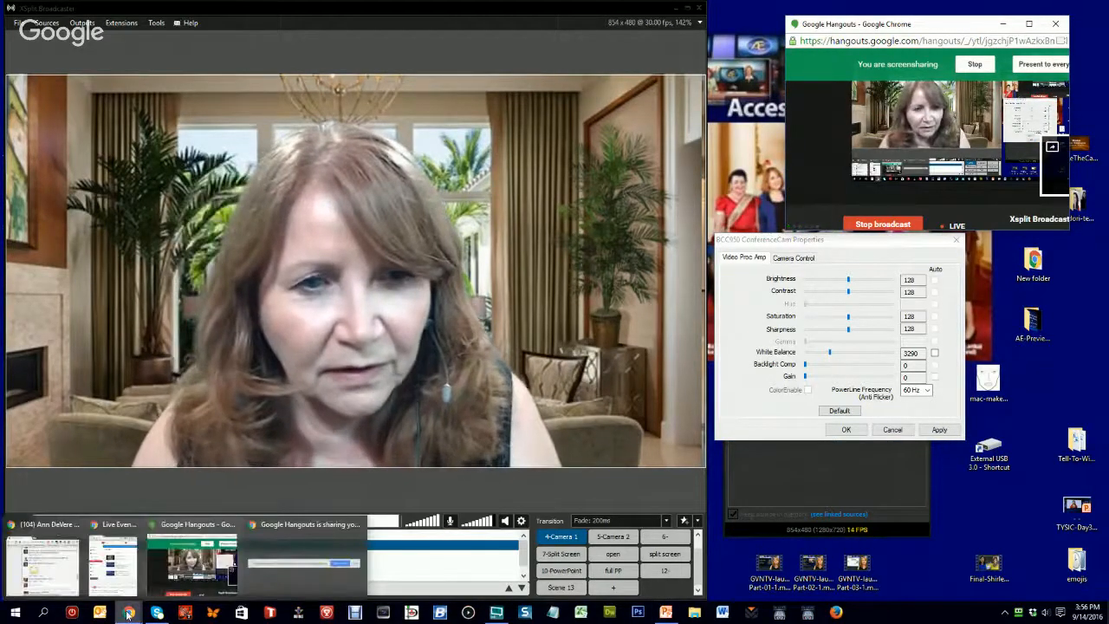
pyautogui.moveTo(127, 593)
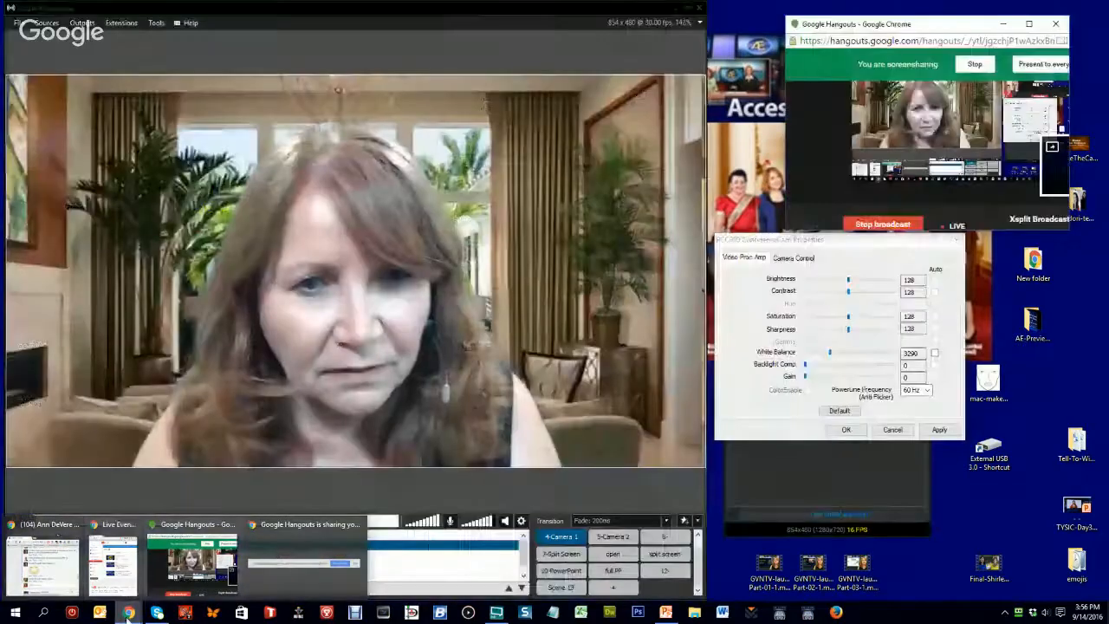
pyautogui.click(43, 568)
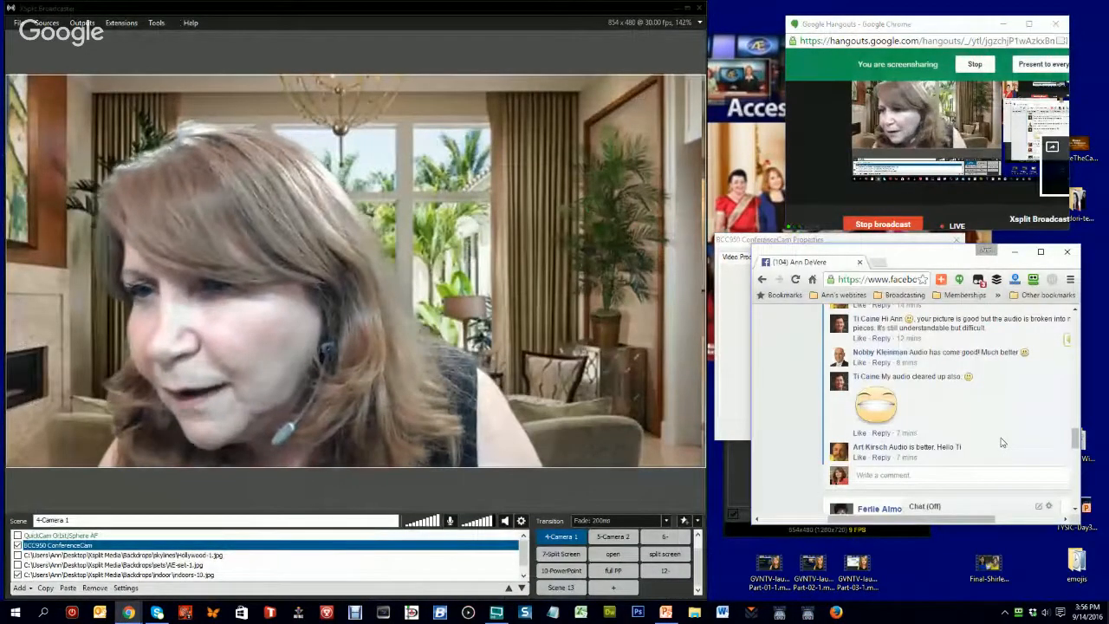
pyautogui.scroll(-1, 996, 449)
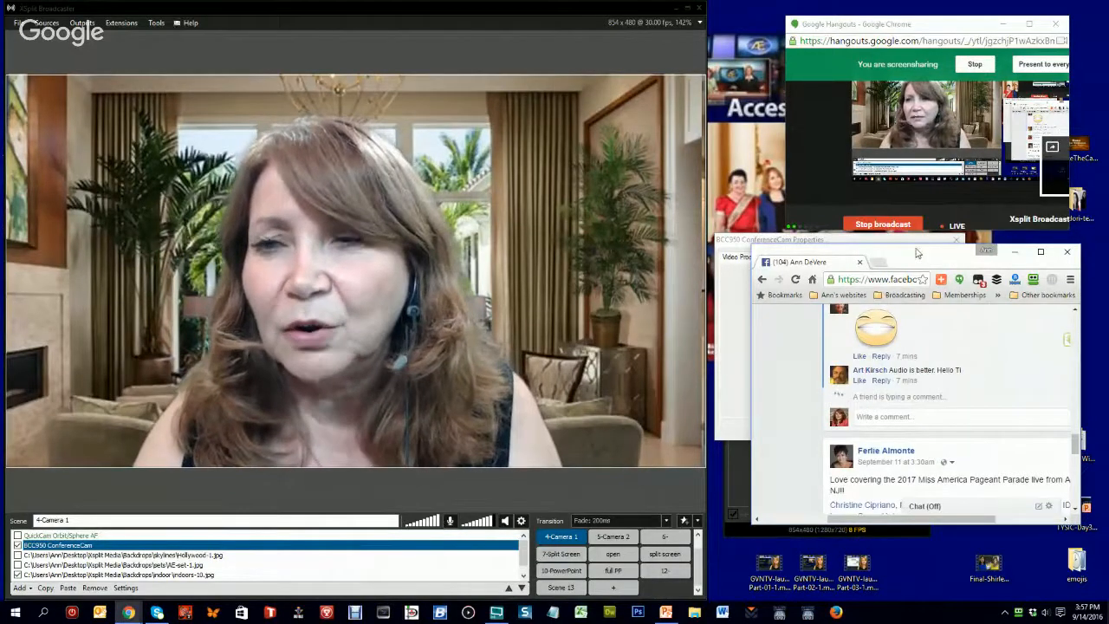
pyautogui.moveTo(910, 248); pyautogui.dragTo(910, 223)
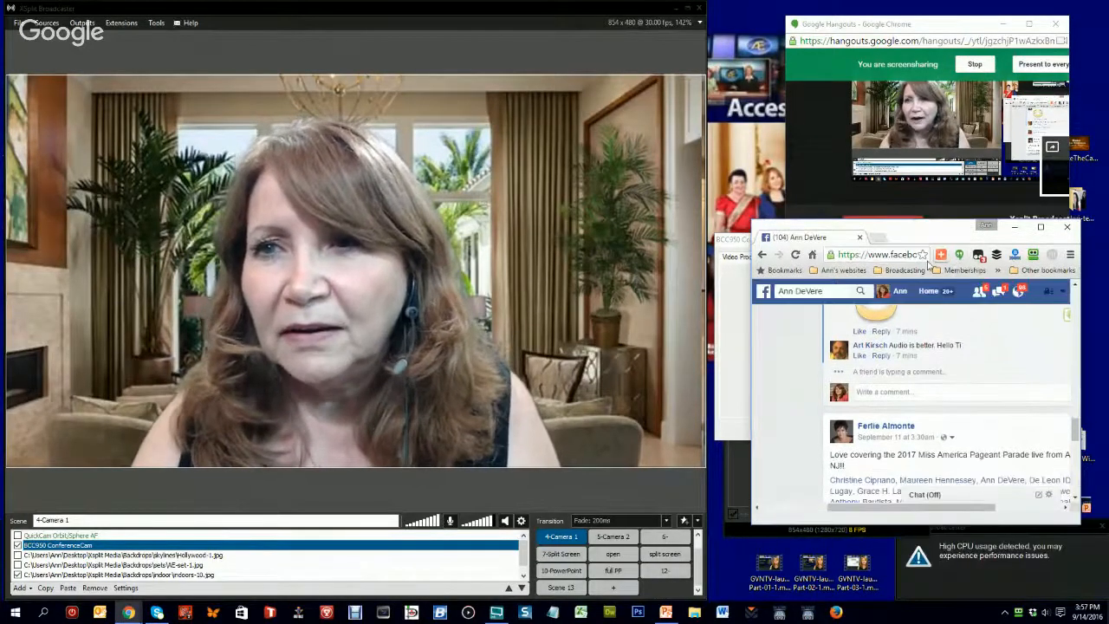
pyautogui.scroll(2, 984, 362)
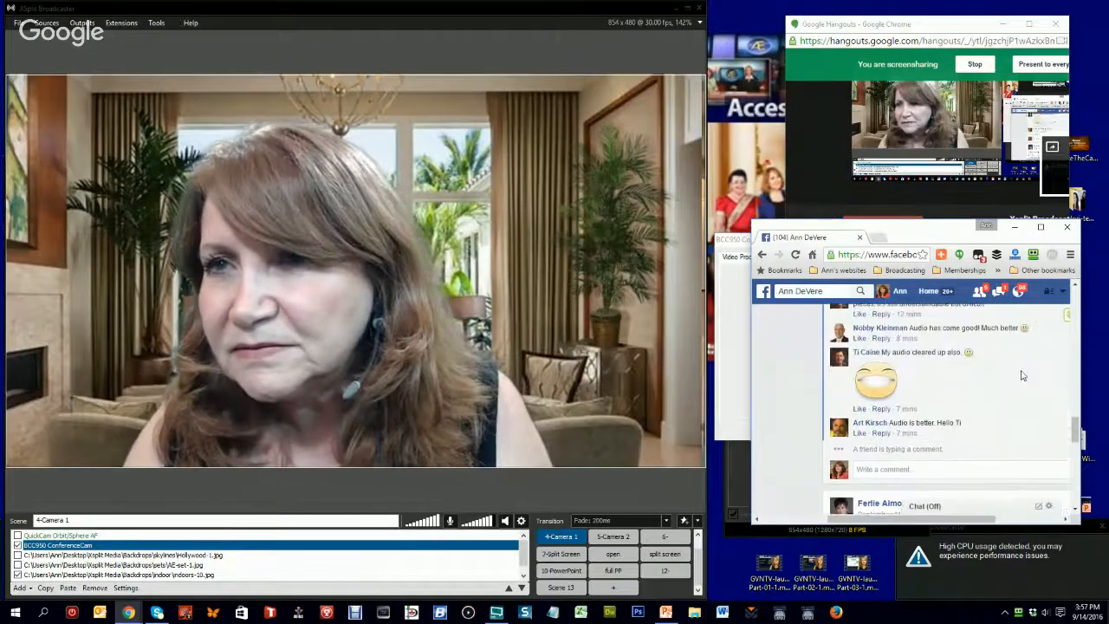
pyautogui.scroll(3, 1030, 385)
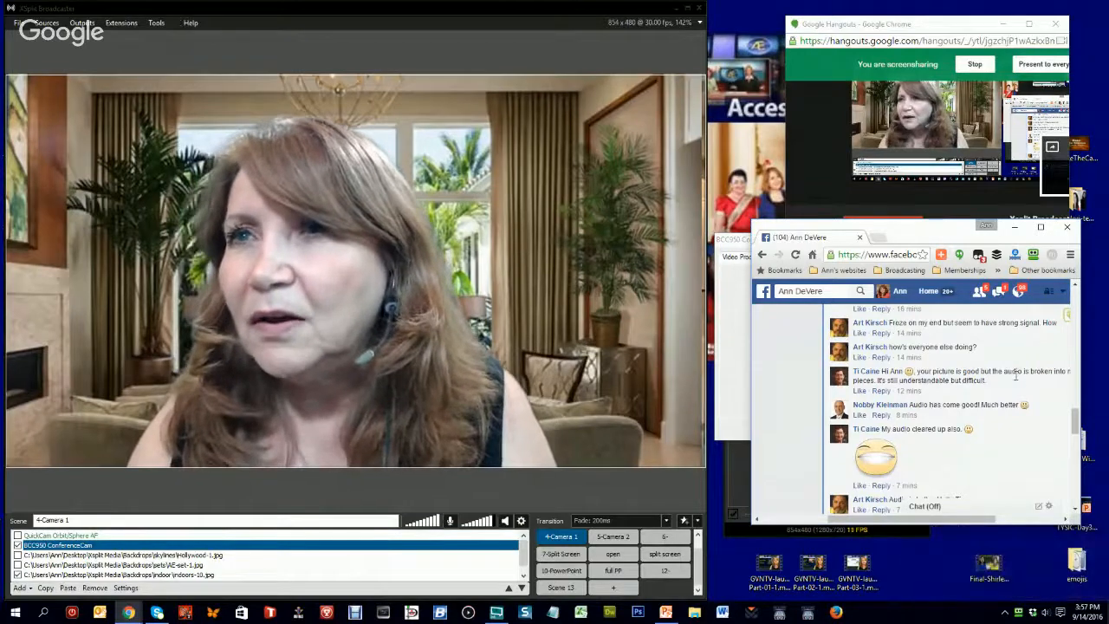
# Stop sharing the screen in the Google Hangouts window
pyautogui.click(975, 64)
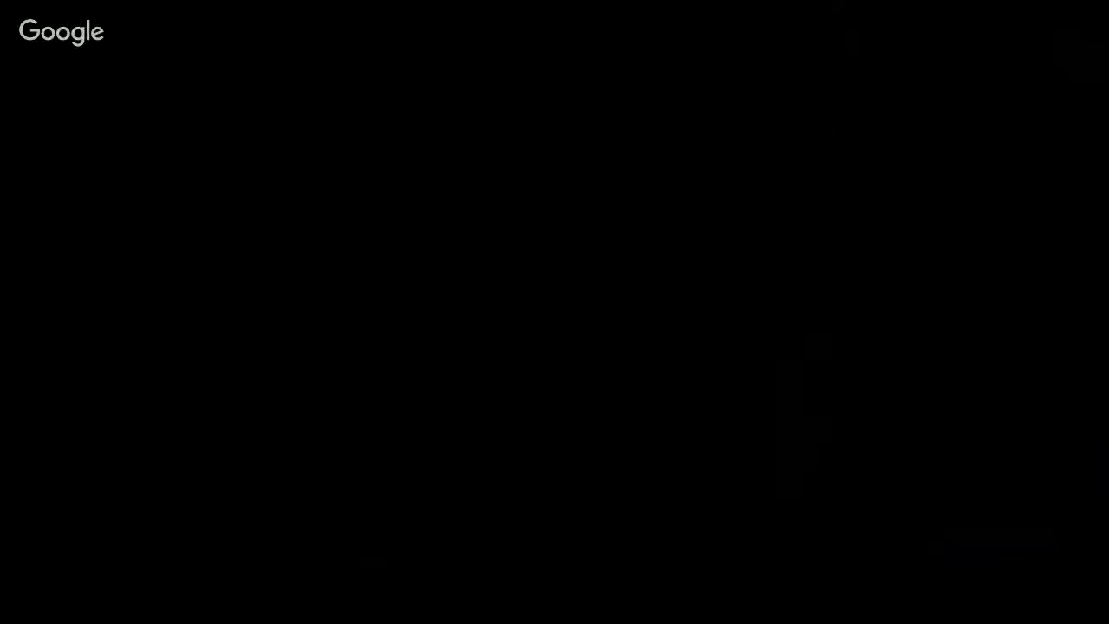